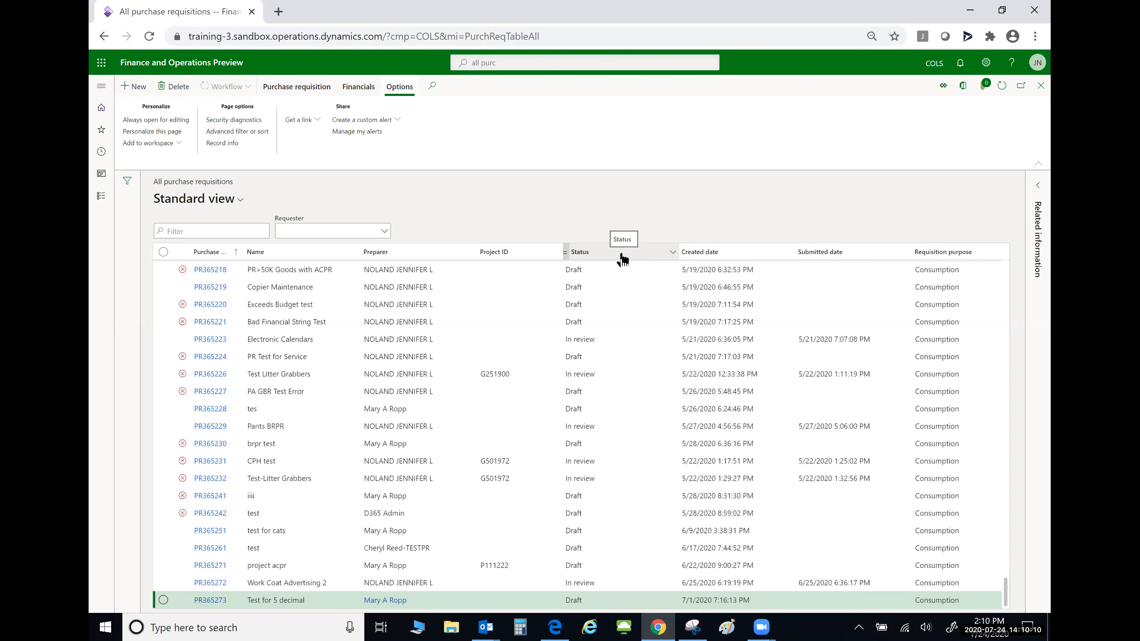
- Group the purchase requisitions list by the Status column
{"action": "right_click", "coordinate": [622, 259]}
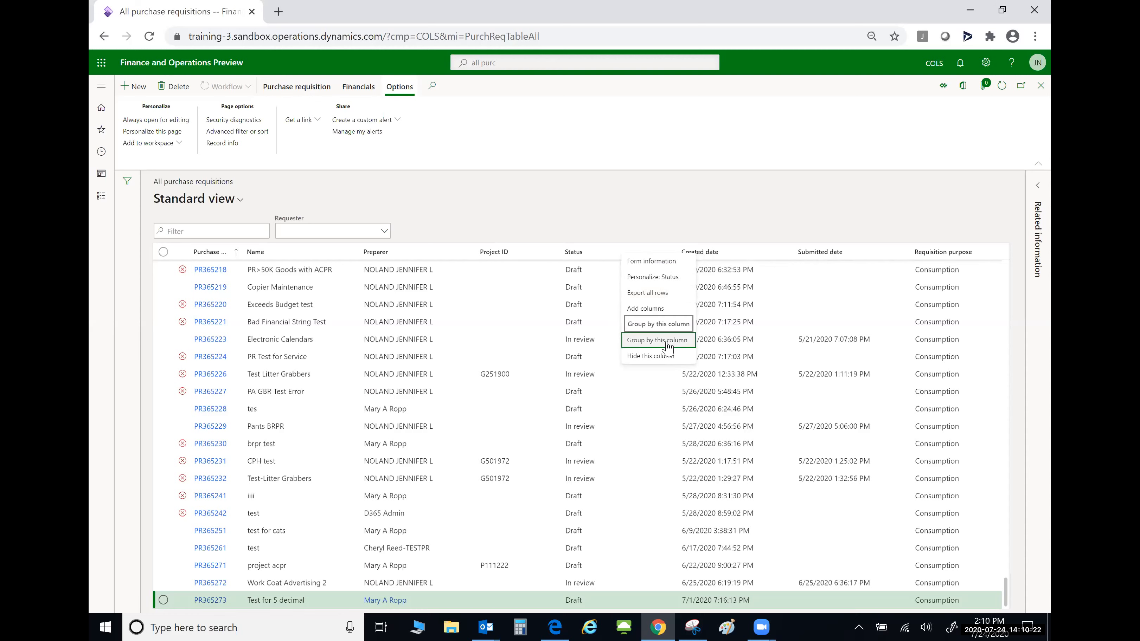
{"action": "left_click", "coordinate": [668, 342]}
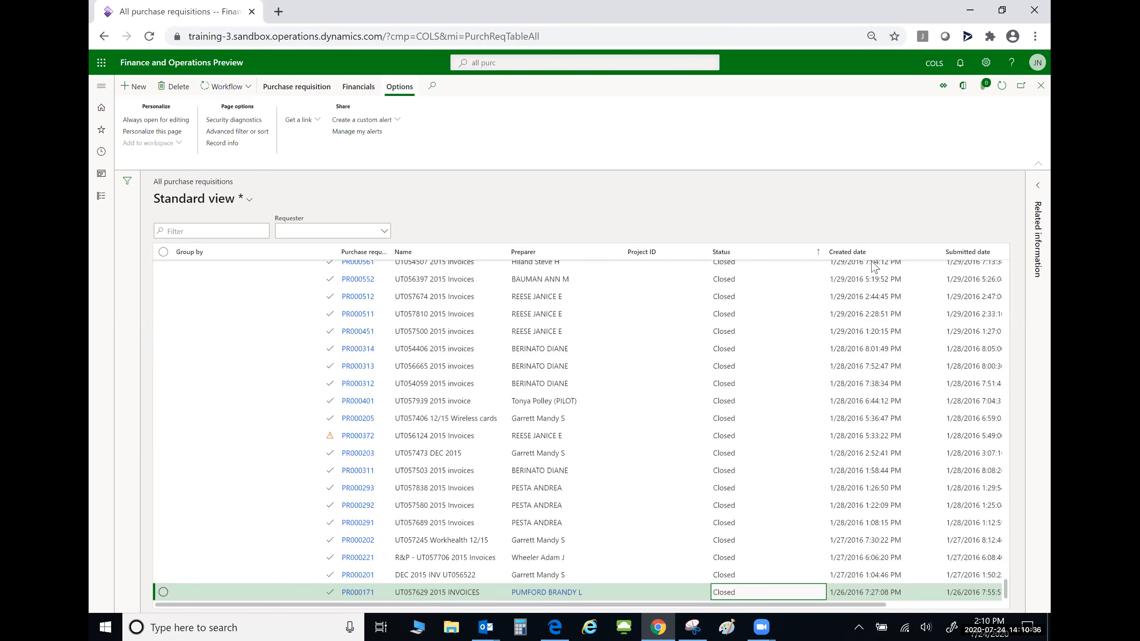
- Filter the Created date column to show only requisitions created after 02022020
{"action": "right_click", "coordinate": [865, 253]}
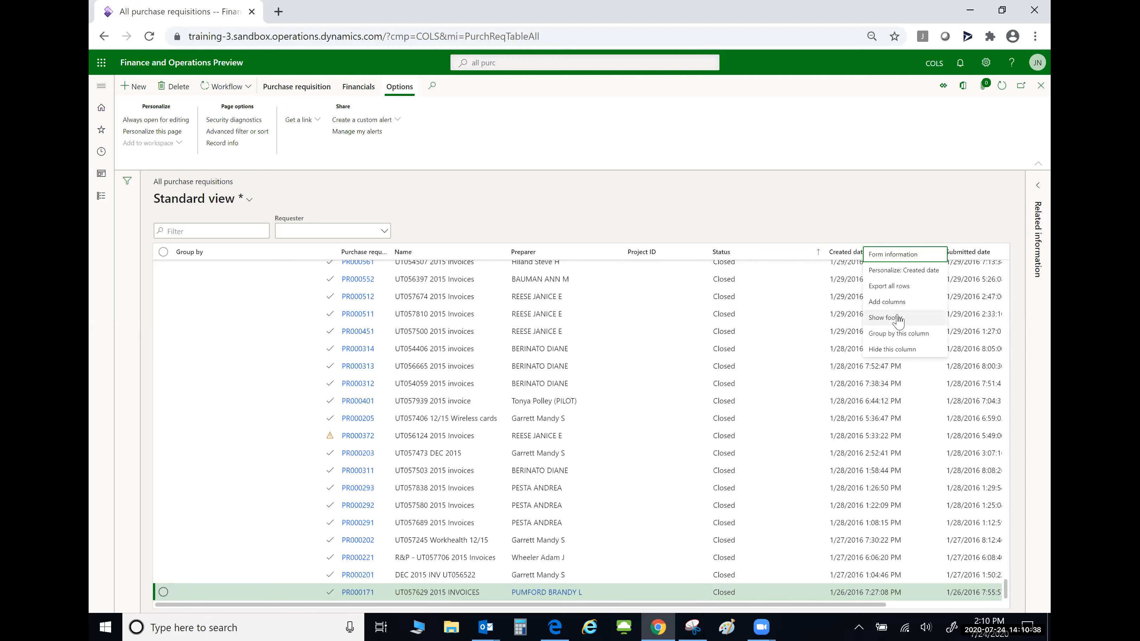
{"action": "key", "text": "Escape"}
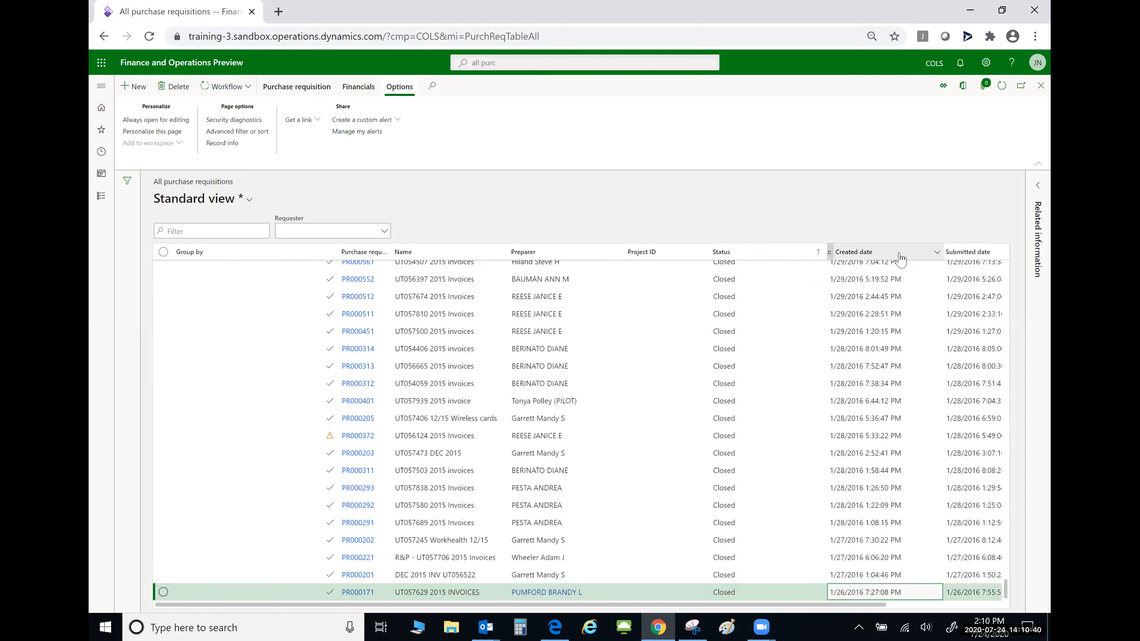
{"action": "left_click", "coordinate": [916, 257]}
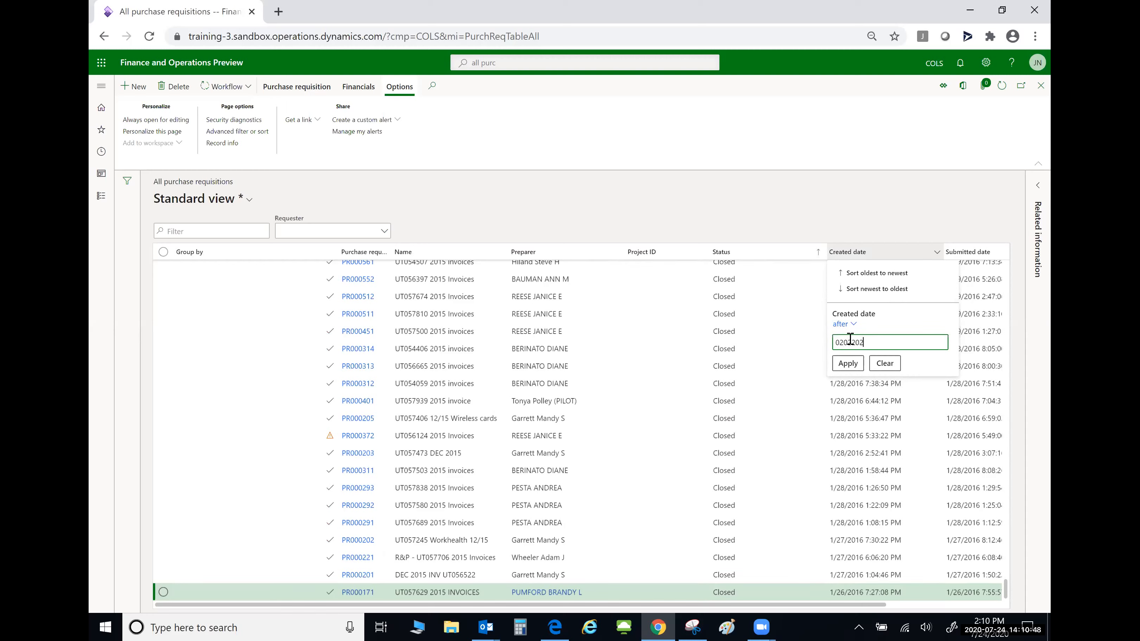
{"action": "left_click", "coordinate": [847, 363]}
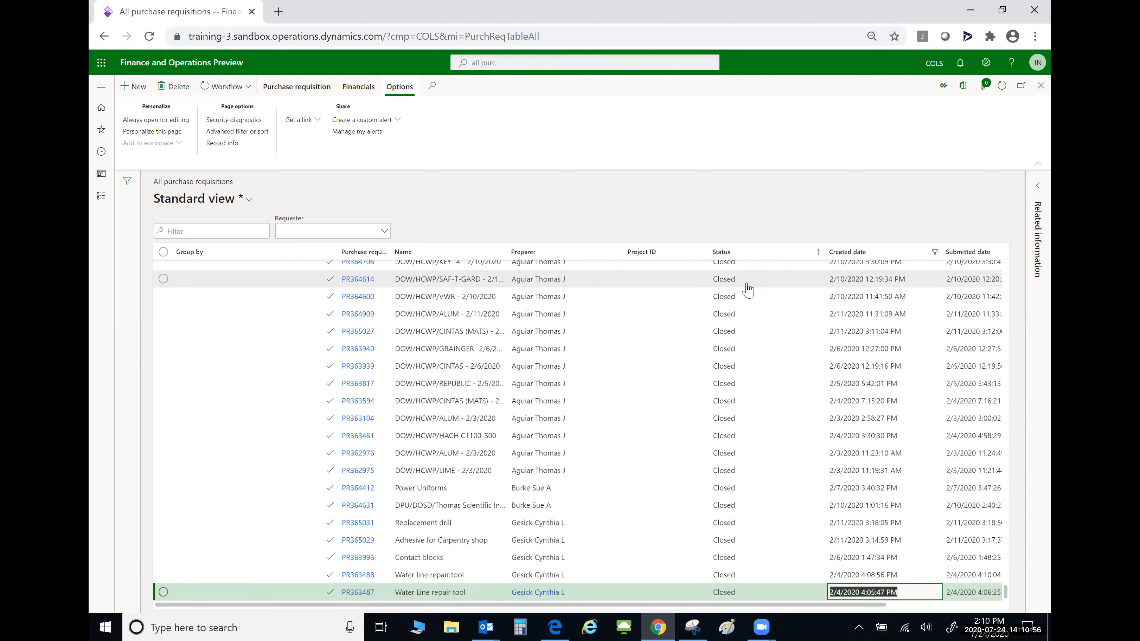
{"action": "scroll", "coordinate": [746, 283], "scroll_direction": "up", "scroll_amount": 10}
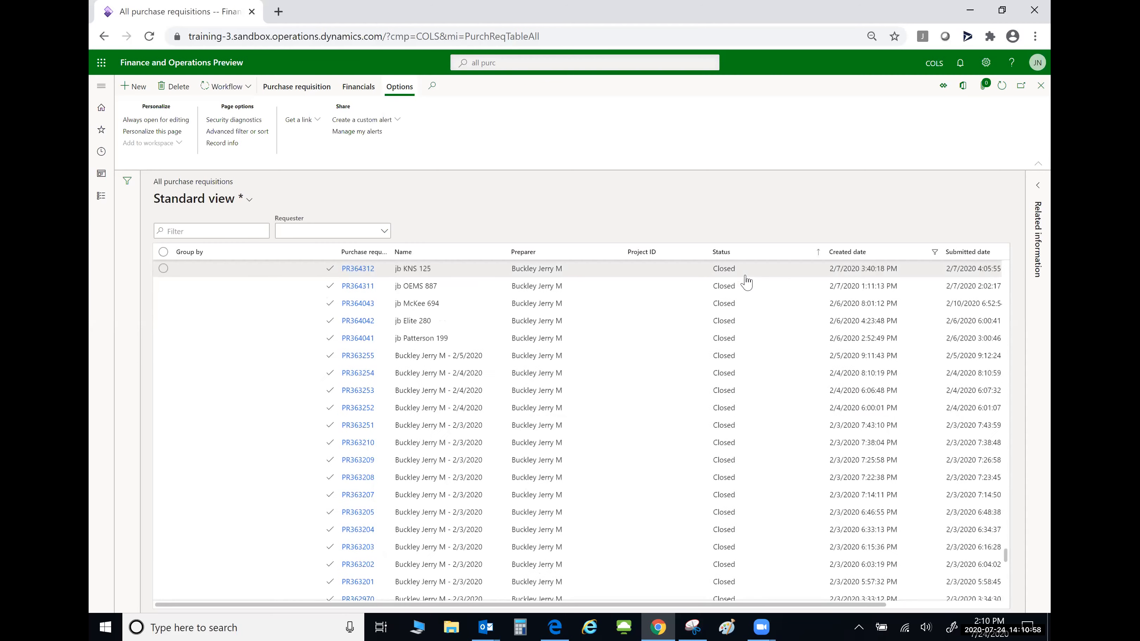
{"action": "scroll", "coordinate": [746, 282], "scroll_direction": "up", "scroll_amount": 10}
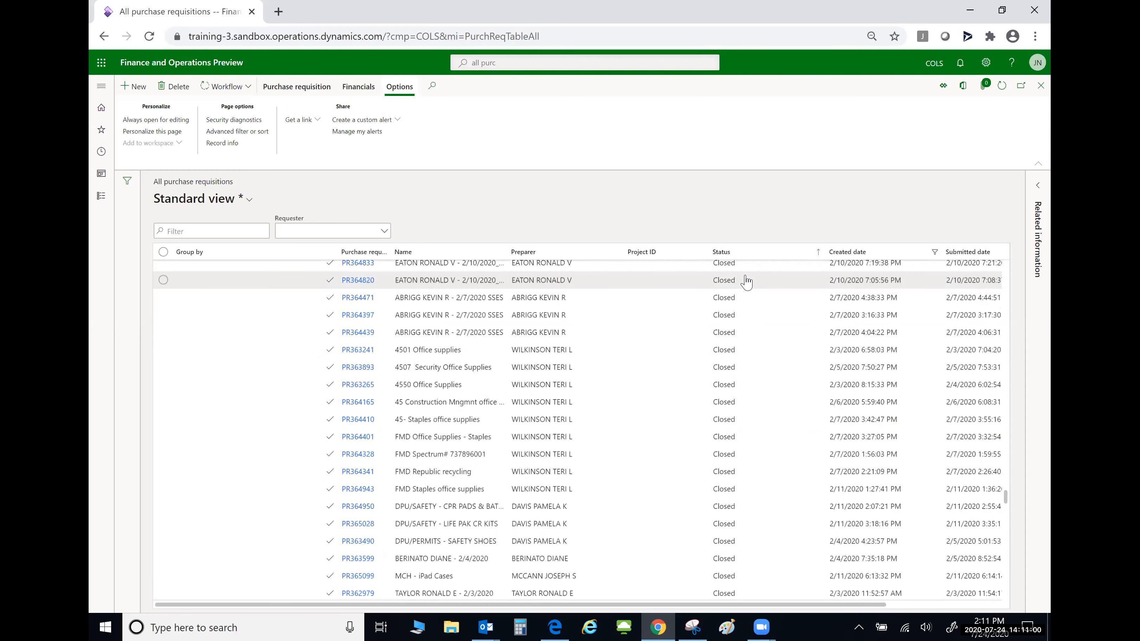
{"action": "scroll", "coordinate": [746, 283], "scroll_direction": "up", "scroll_amount": 10}
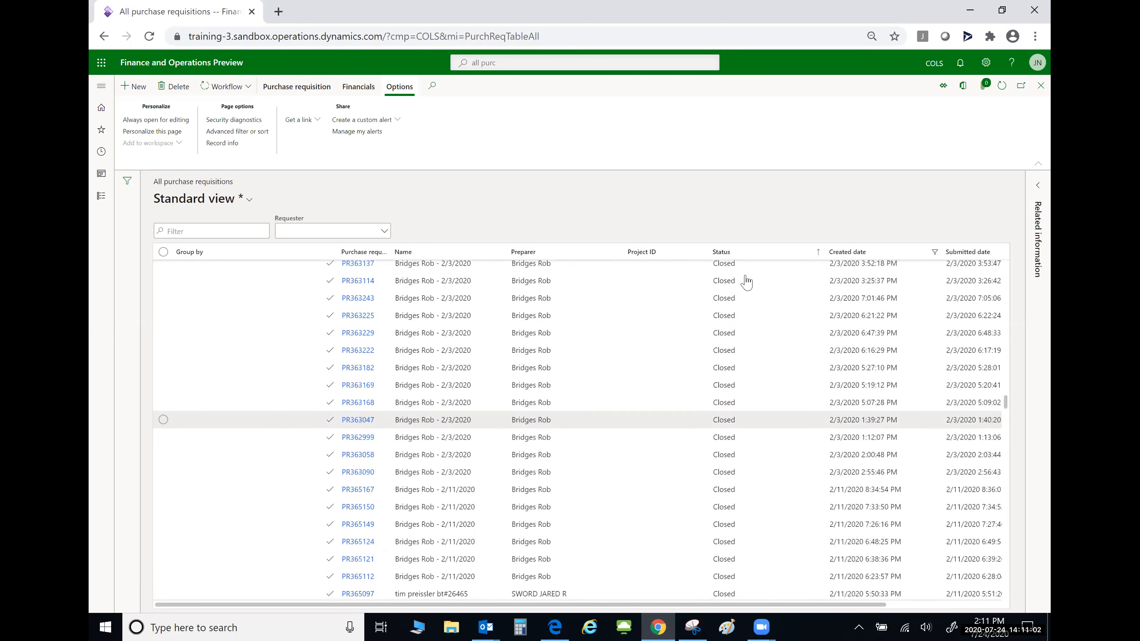
{"action": "scroll", "coordinate": [746, 283], "scroll_direction": "up", "scroll_amount": 10}
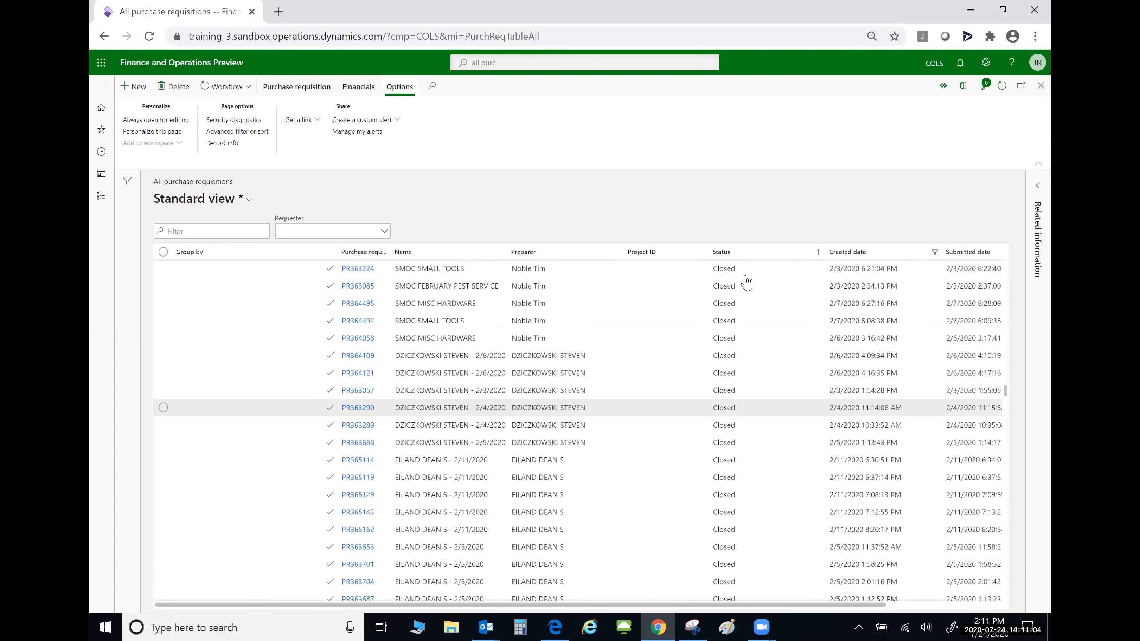
{"action": "scroll", "coordinate": [746, 282], "scroll_direction": "up", "scroll_amount": 10}
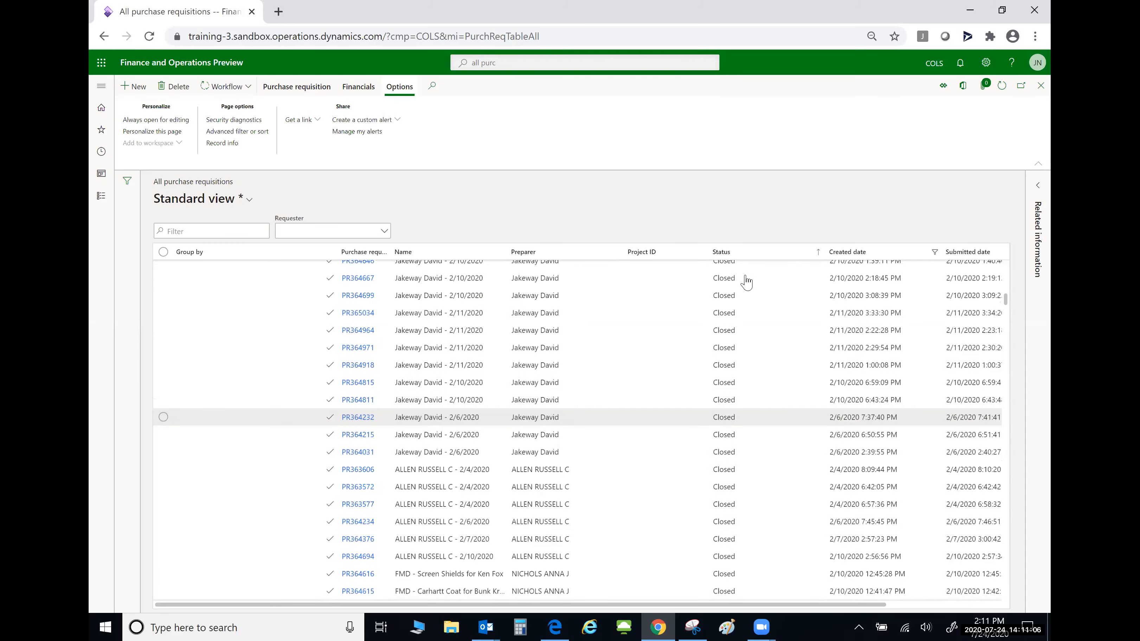
{"action": "scroll", "coordinate": [746, 283], "scroll_direction": "down", "scroll_amount": 10}
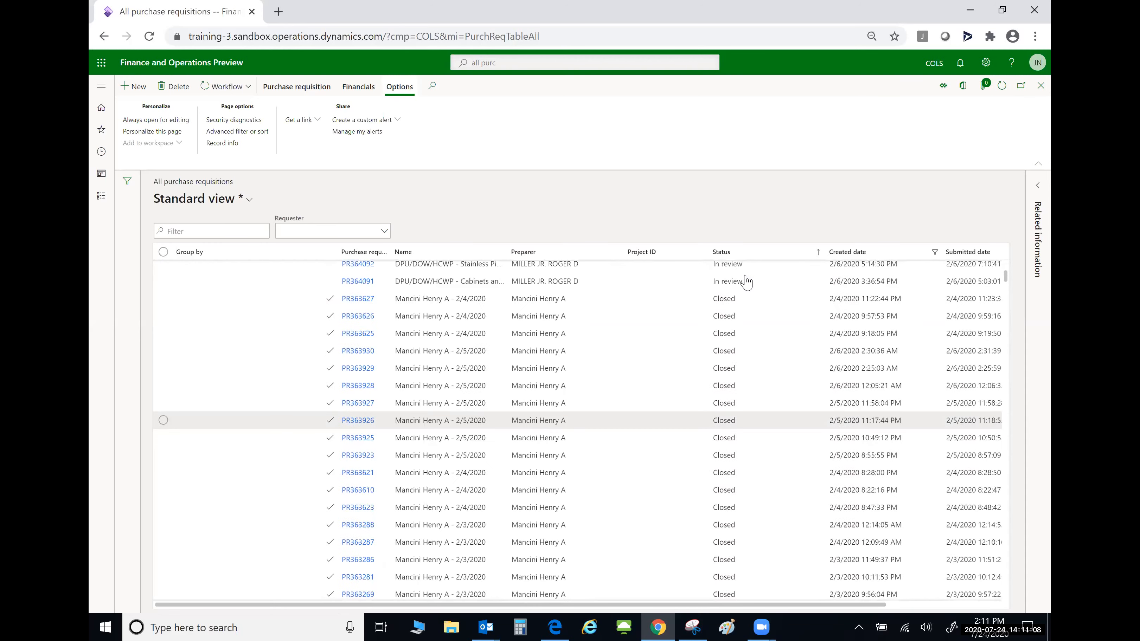
{"action": "scroll", "coordinate": [746, 283], "scroll_direction": "up", "scroll_amount": 10}
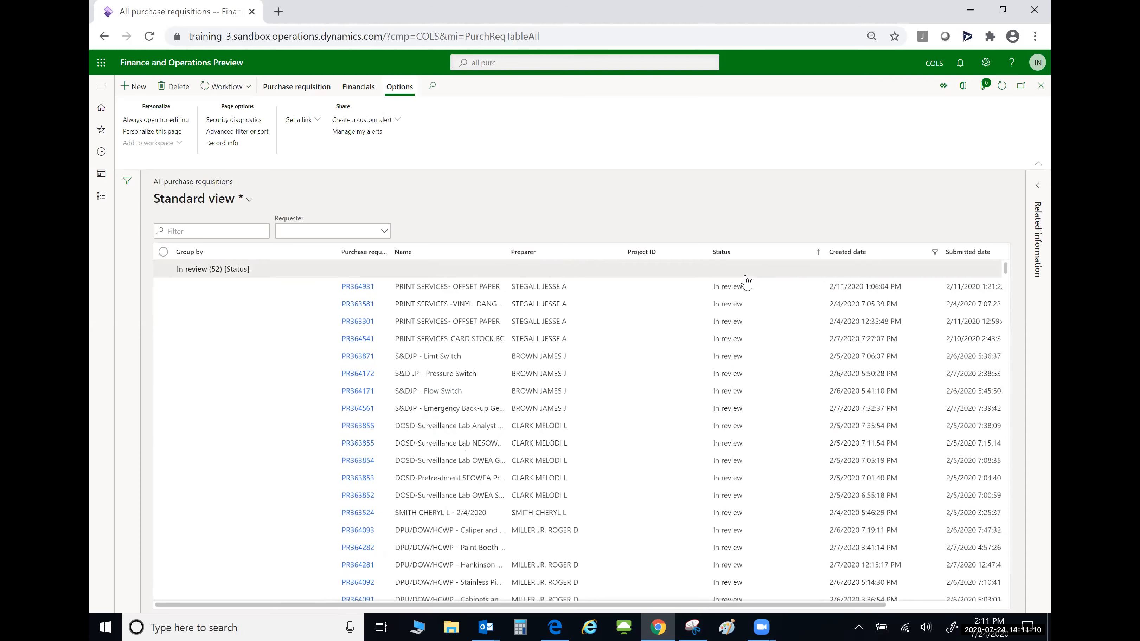
{"action": "scroll", "coordinate": [224, 301], "scroll_direction": "down", "scroll_amount": 10}
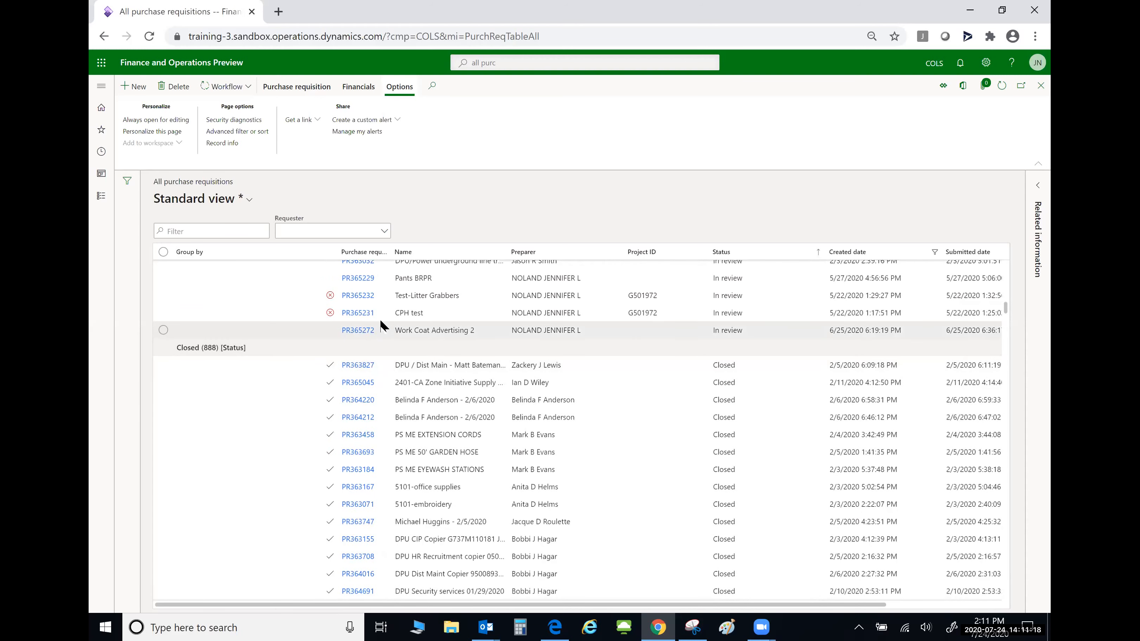
{"action": "scroll", "coordinate": [376, 330], "scroll_direction": "up", "scroll_amount": 10}
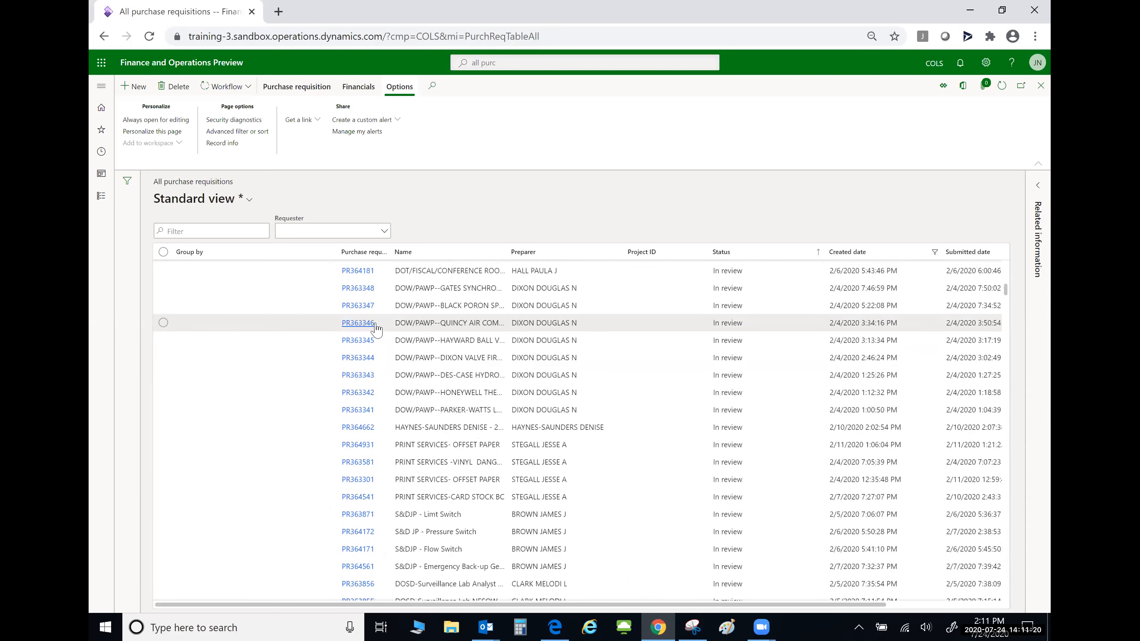
{"action": "scroll", "coordinate": [375, 325], "scroll_direction": "up", "scroll_amount": 4}
{"action": "scroll", "coordinate": [350, 350], "scroll_direction": "down", "scroll_amount": 2}
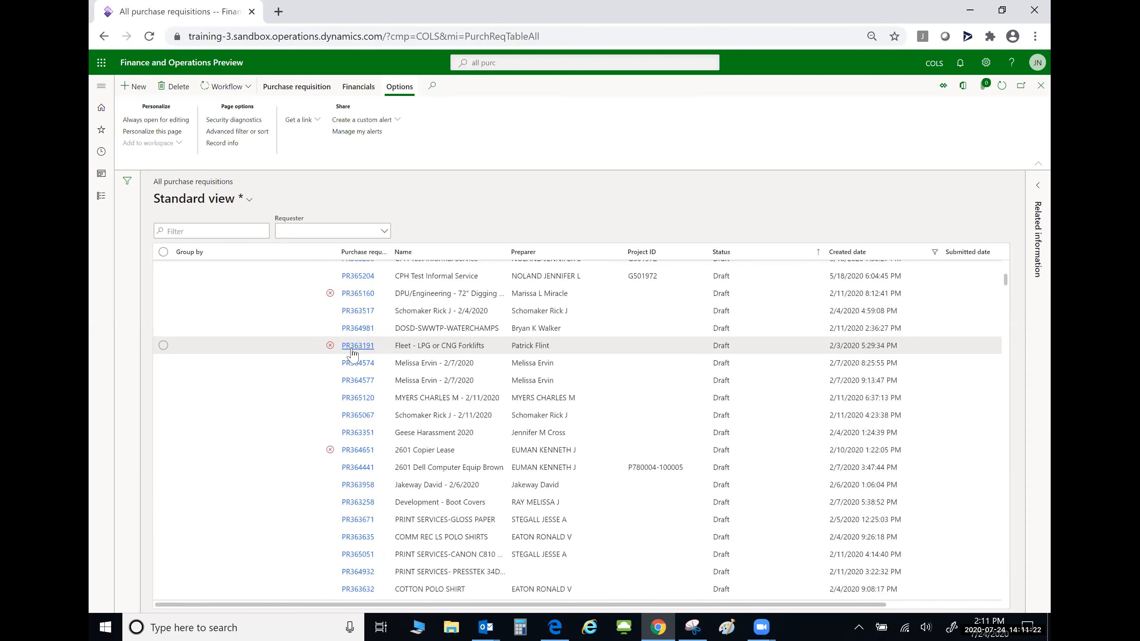
{"action": "scroll", "coordinate": [310, 369], "scroll_direction": "down", "scroll_amount": 2}
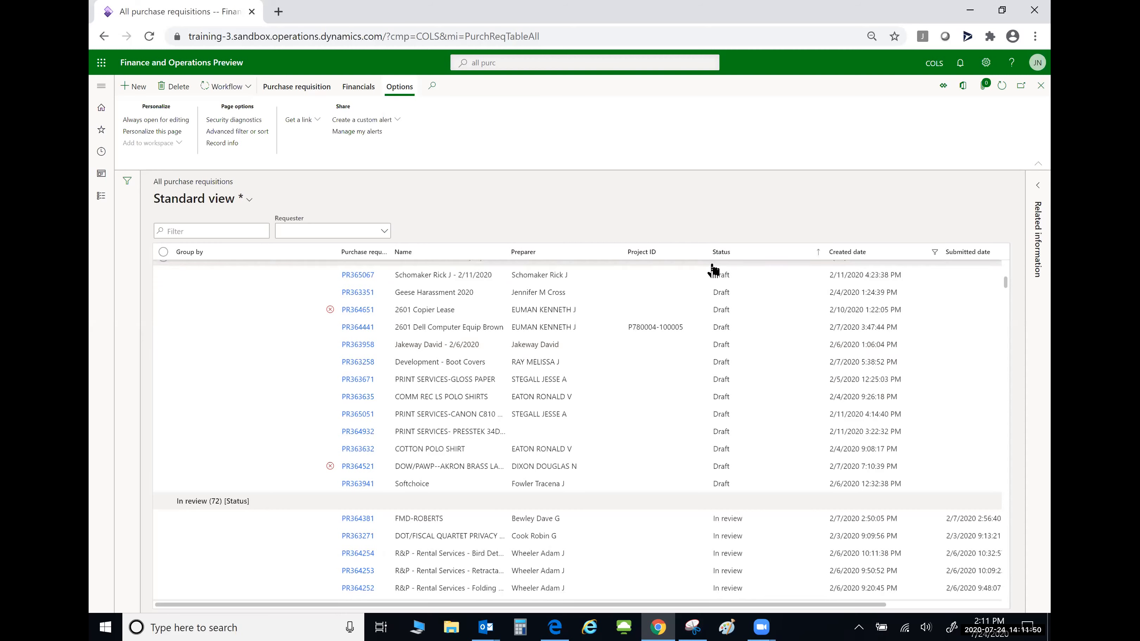
- Ungroup the Status column and group the requisitions by the Preparer column instead
{"action": "right_click", "coordinate": [746, 258]}
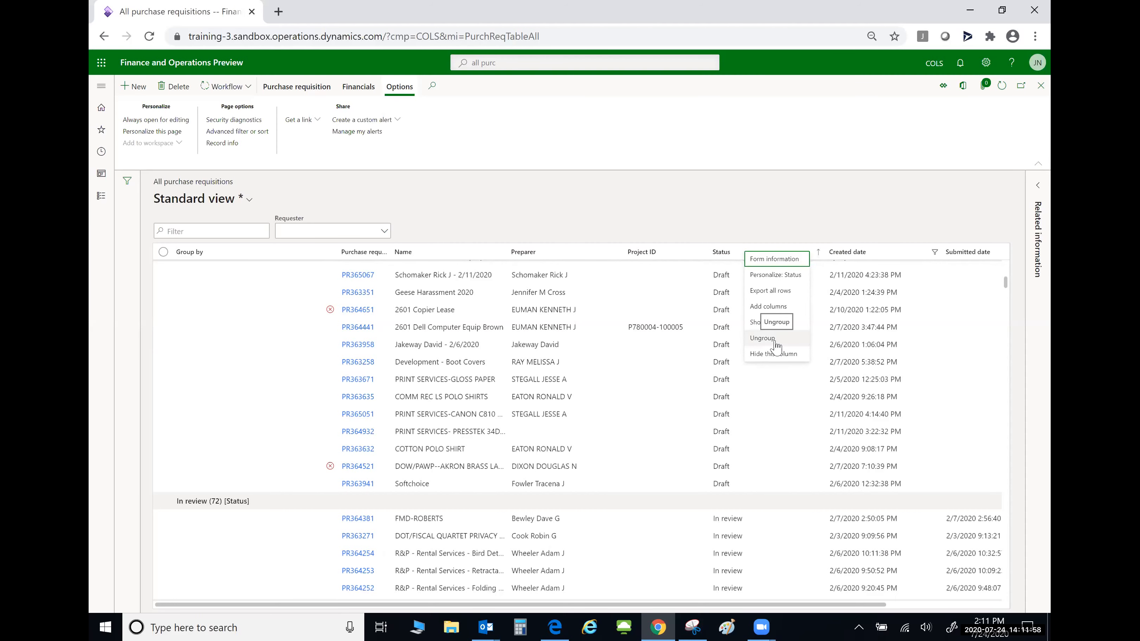
{"action": "left_click", "coordinate": [775, 339]}
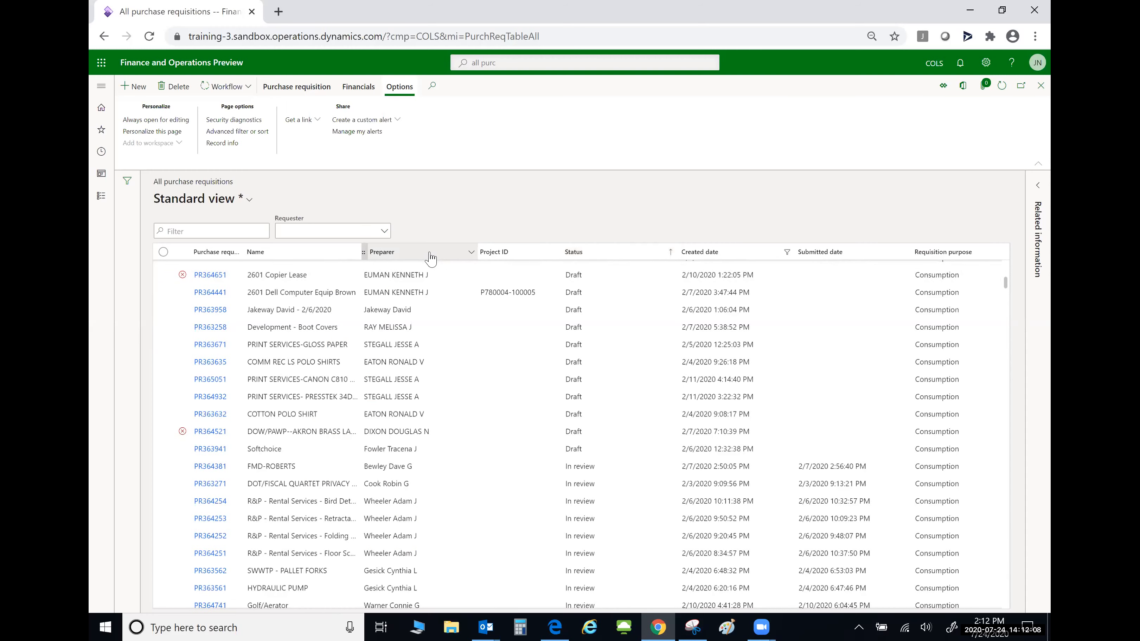
{"action": "right_click", "coordinate": [430, 258]}
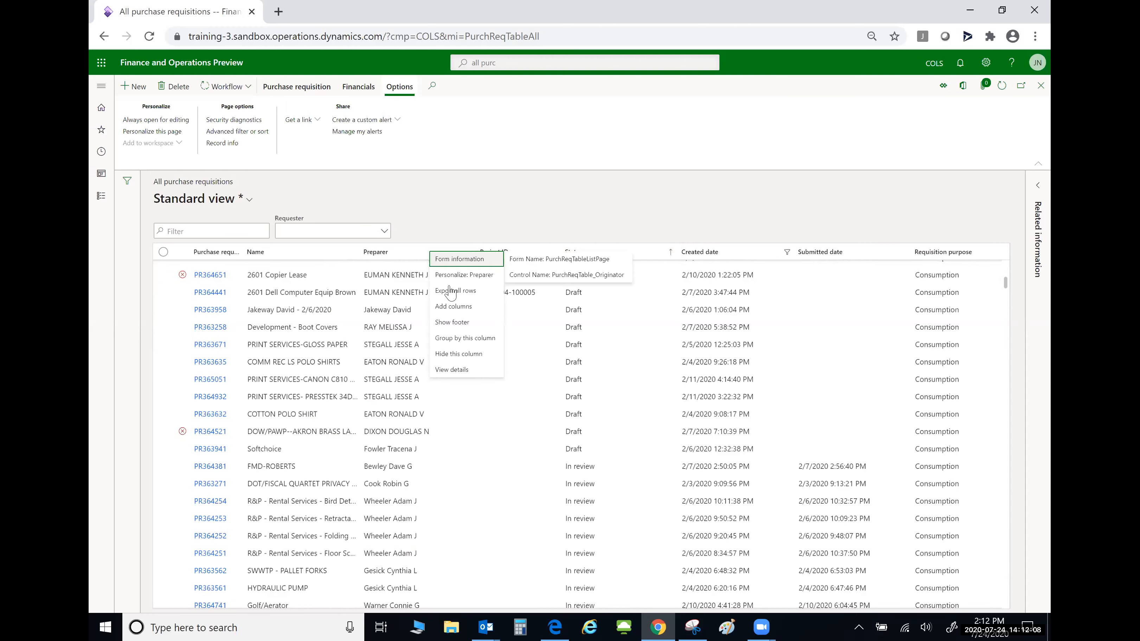
{"action": "left_click", "coordinate": [488, 339]}
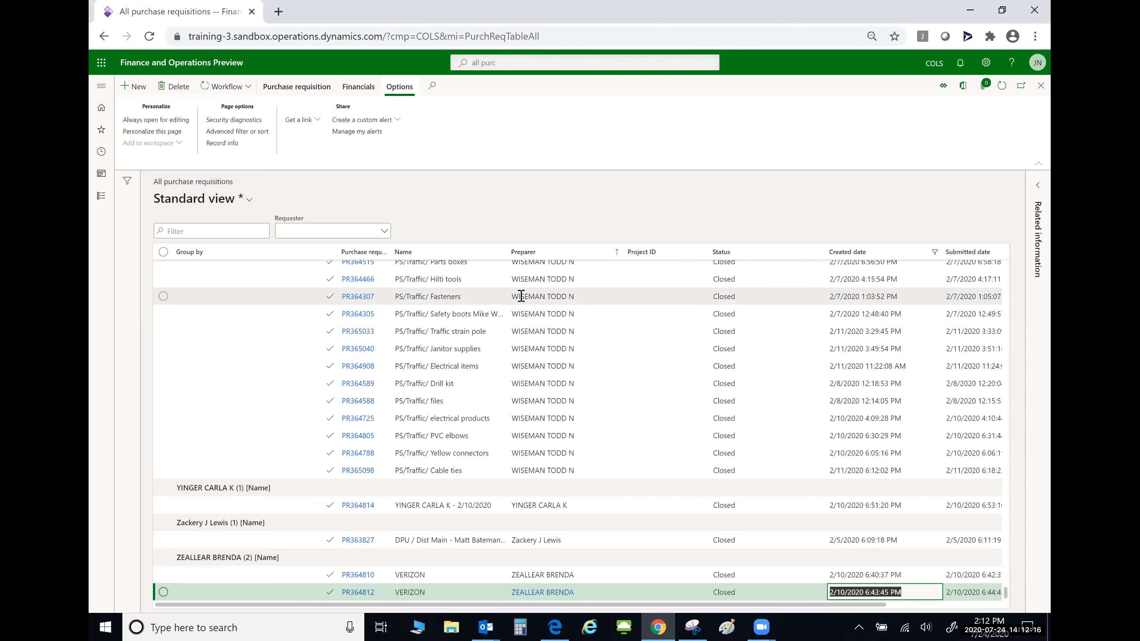
{"action": "scroll", "coordinate": [522, 297], "scroll_direction": "up", "scroll_amount": 10}
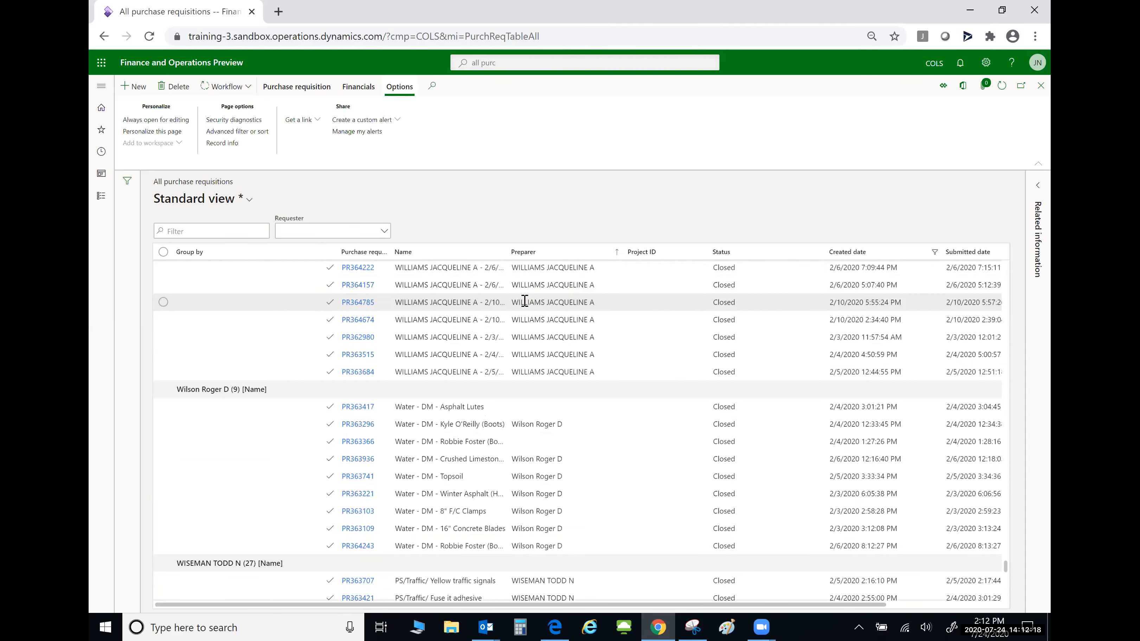
{"action": "scroll", "coordinate": [524, 301], "scroll_direction": "up", "scroll_amount": 3}
{"action": "scroll", "coordinate": [525, 301], "scroll_direction": "up", "scroll_amount": 15}
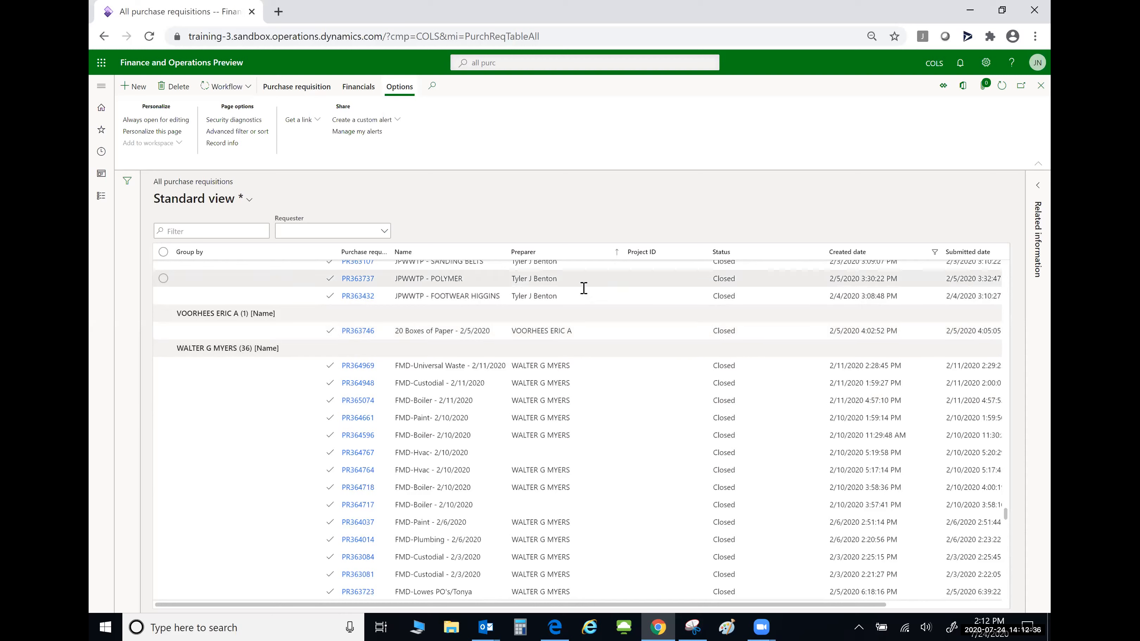
{"action": "left_click", "coordinate": [571, 261]}
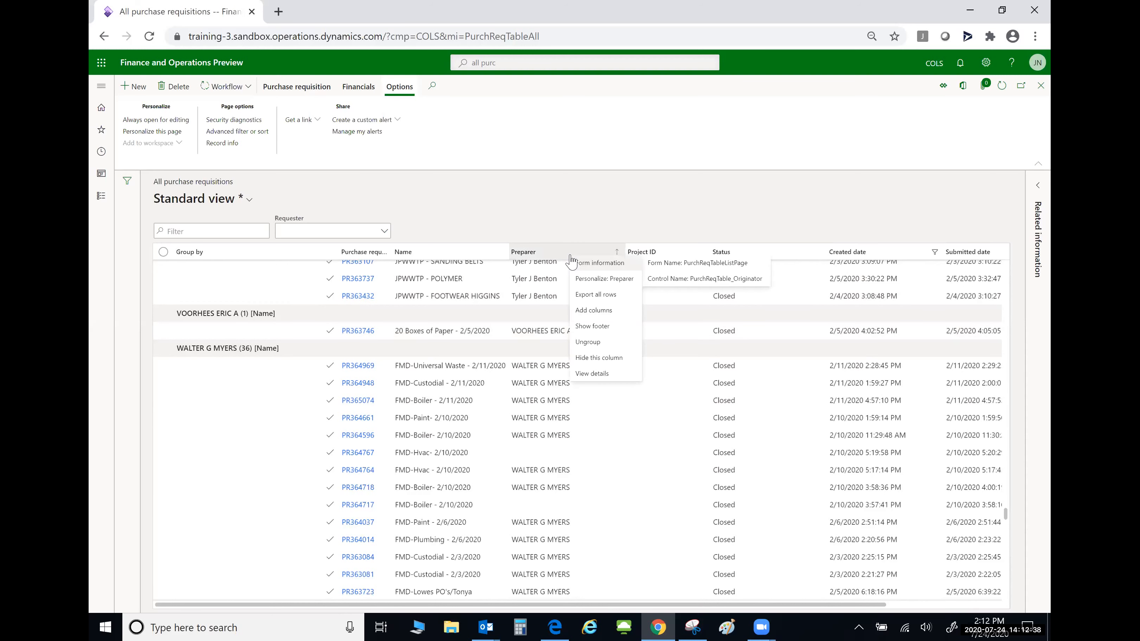
{"action": "left_click", "coordinate": [600, 343]}
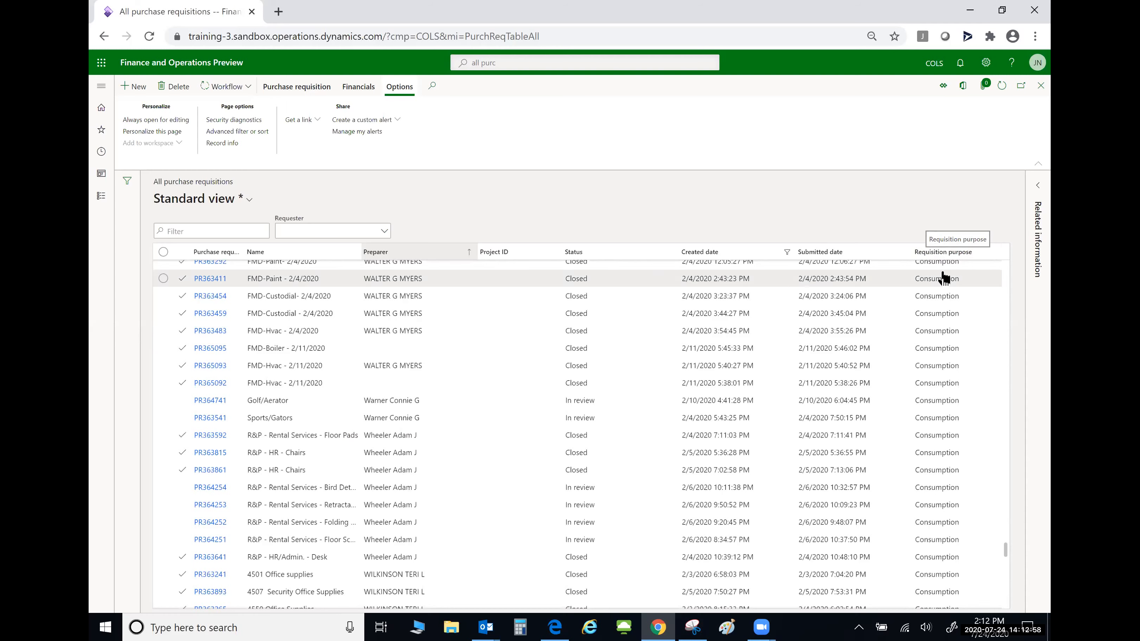
- Hide the Requisition purpose column from the purchase requisitions grid
{"action": "right_click", "coordinate": [966, 260]}
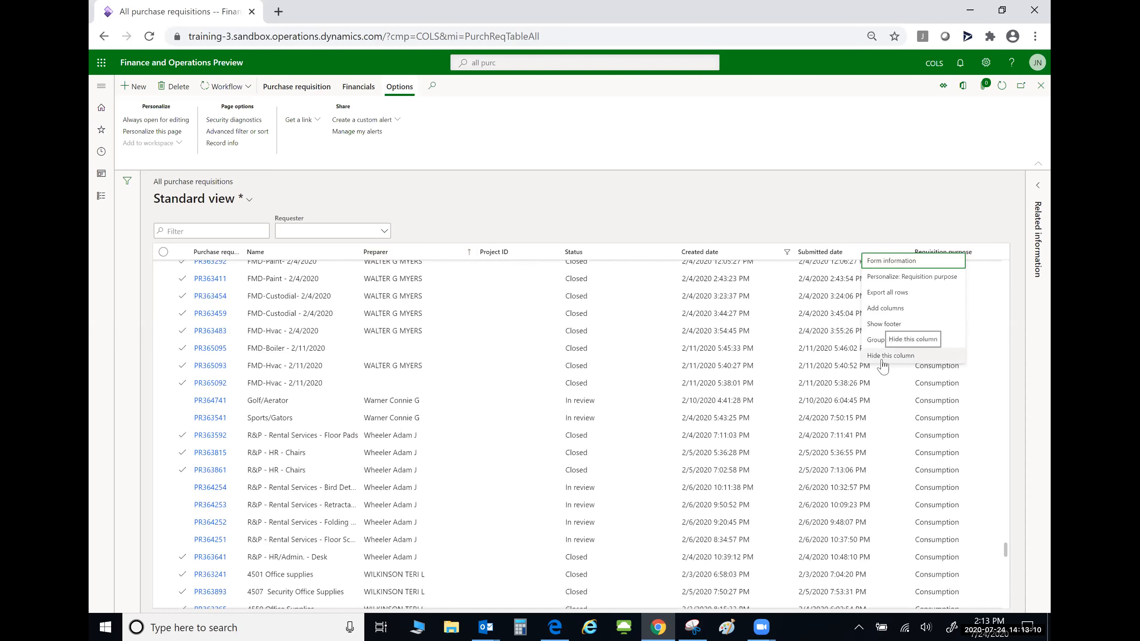
{"action": "left_click", "coordinate": [904, 356]}
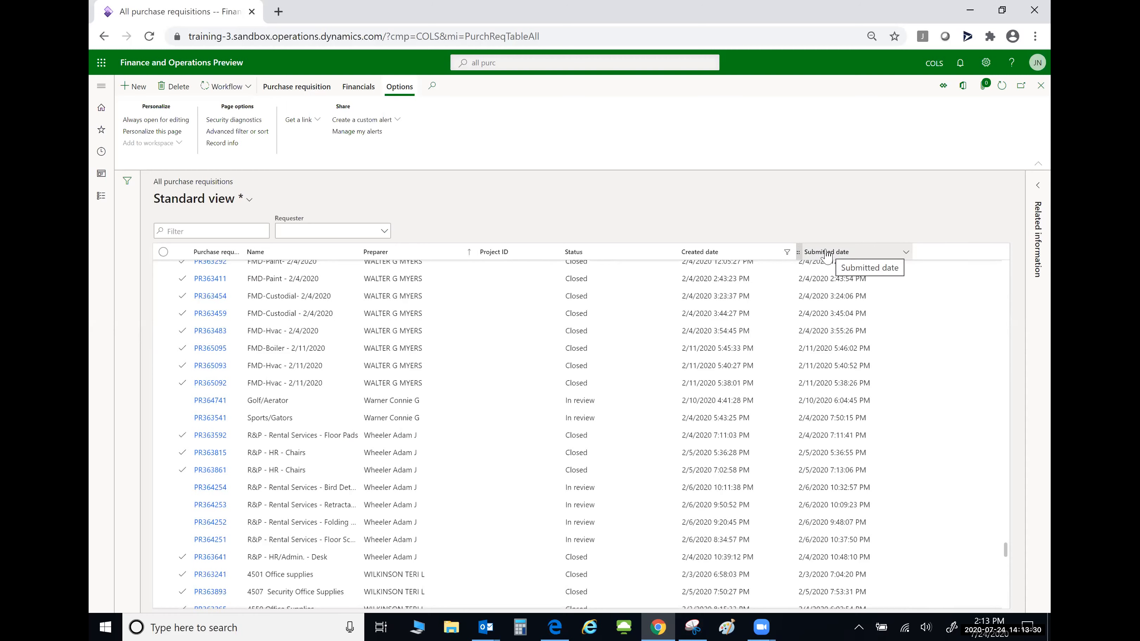
- Tick Accounting date and Reason in the Add columns panel and insert them into the grid
{"action": "right_click", "coordinate": [826, 255]}
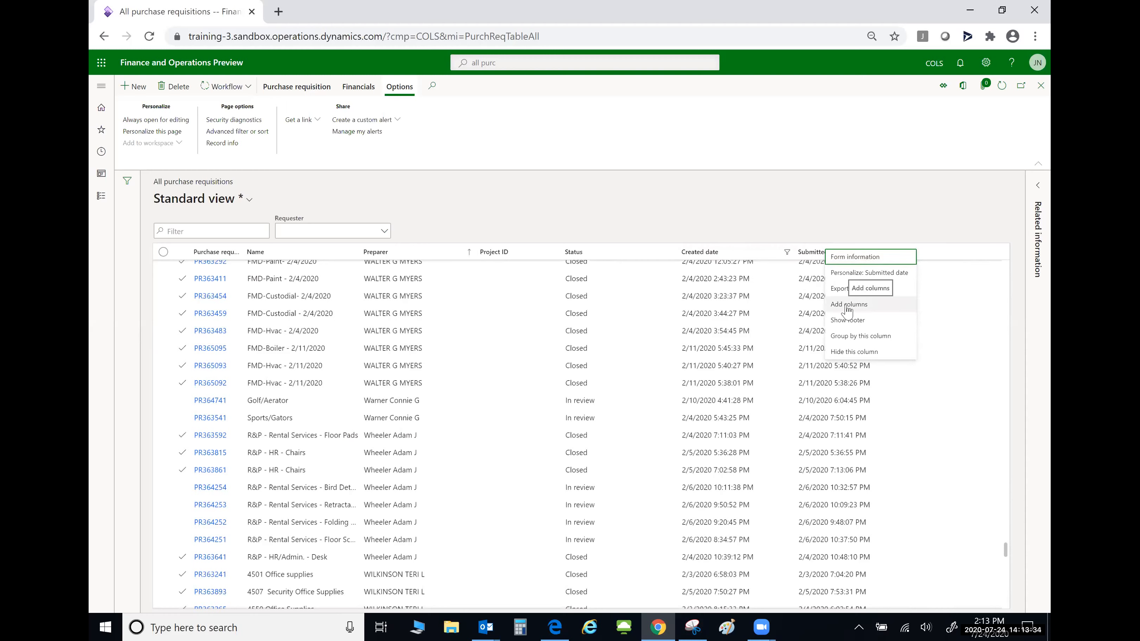
{"action": "left_click", "coordinate": [868, 309]}
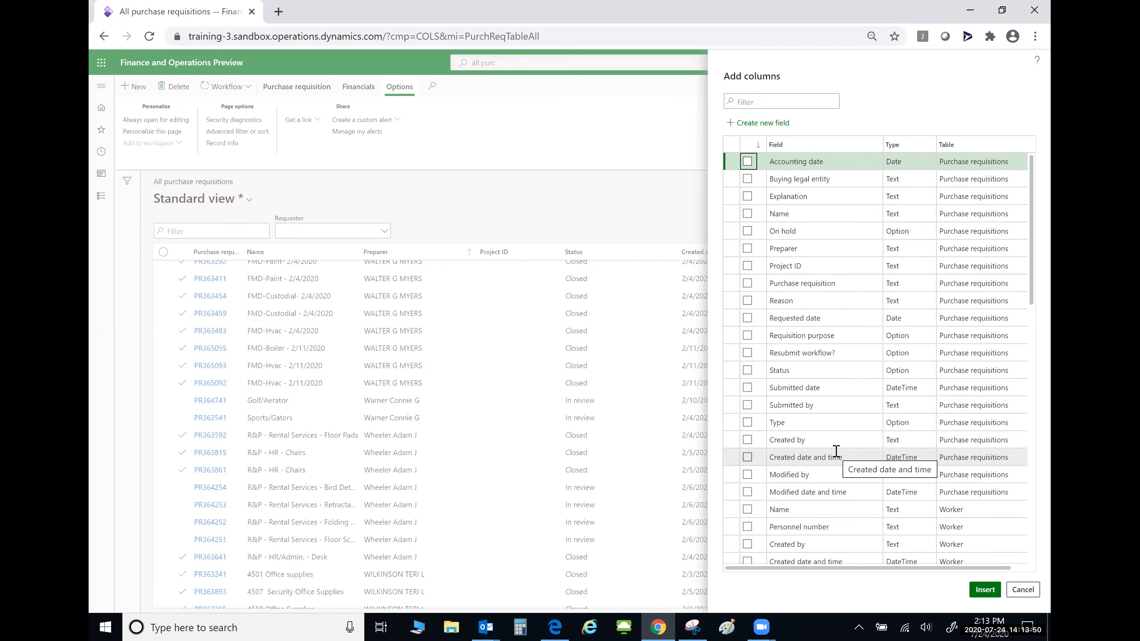
{"action": "scroll", "coordinate": [834, 292], "scroll_direction": "down", "scroll_amount": 15}
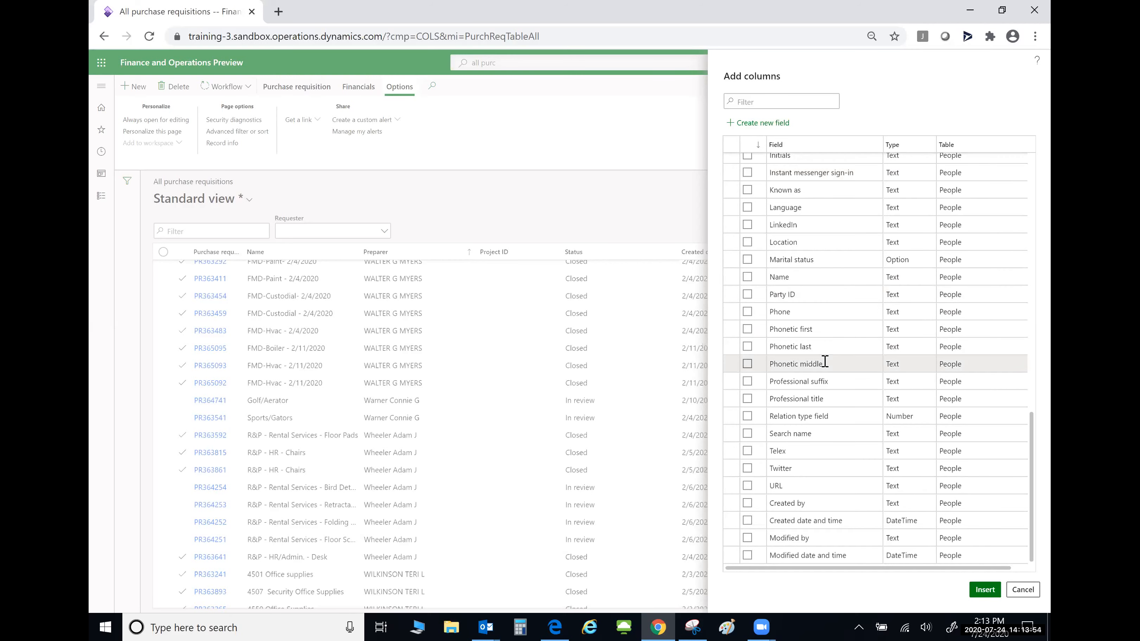
{"action": "scroll", "coordinate": [826, 364], "scroll_direction": "up", "scroll_amount": 15}
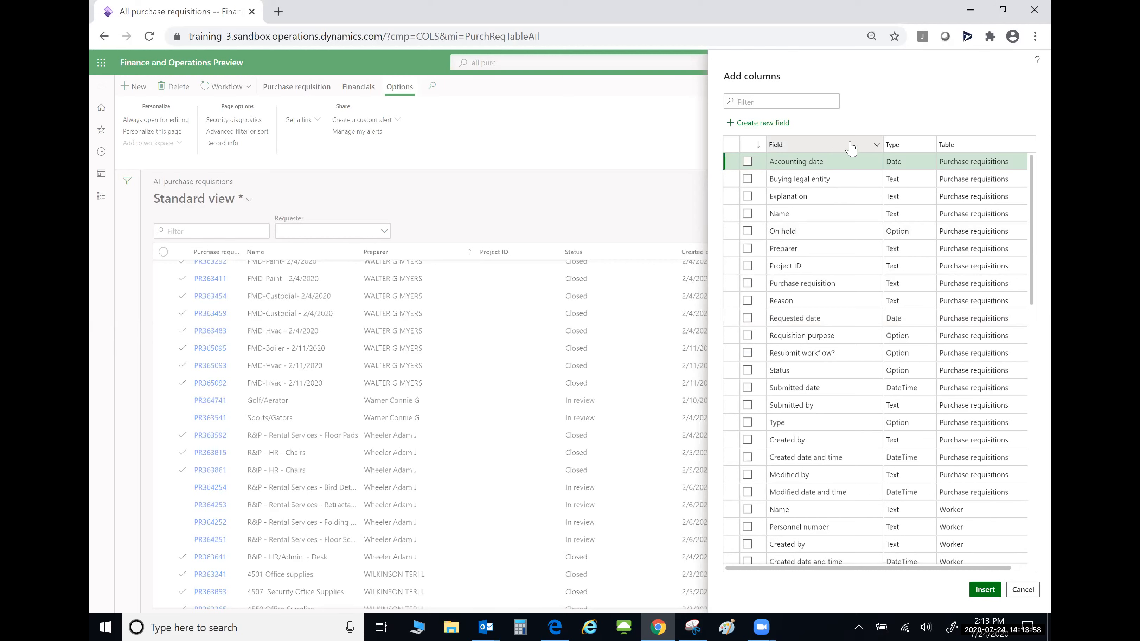
{"action": "left_click", "coordinate": [874, 145]}
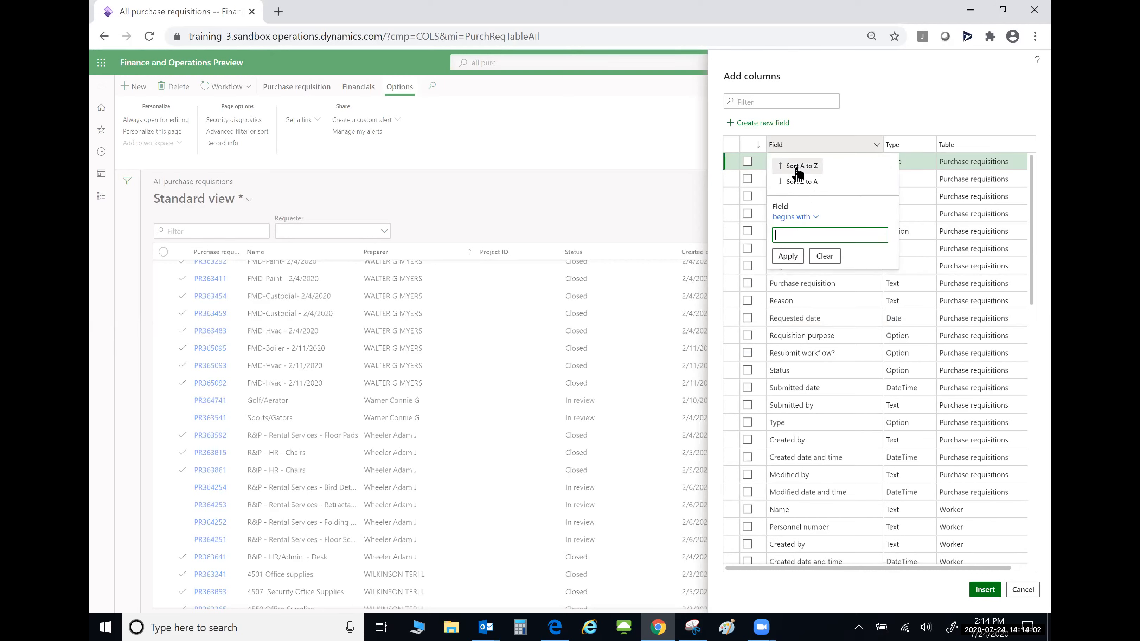
{"action": "left_click", "coordinate": [810, 217]}
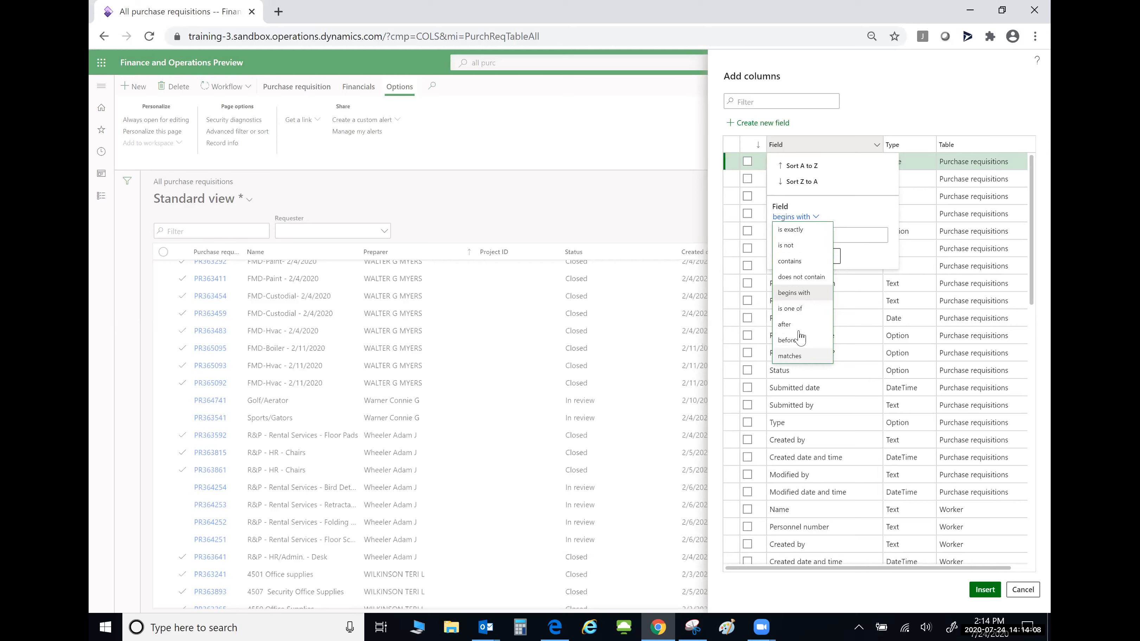
{"action": "left_click", "coordinate": [855, 191]}
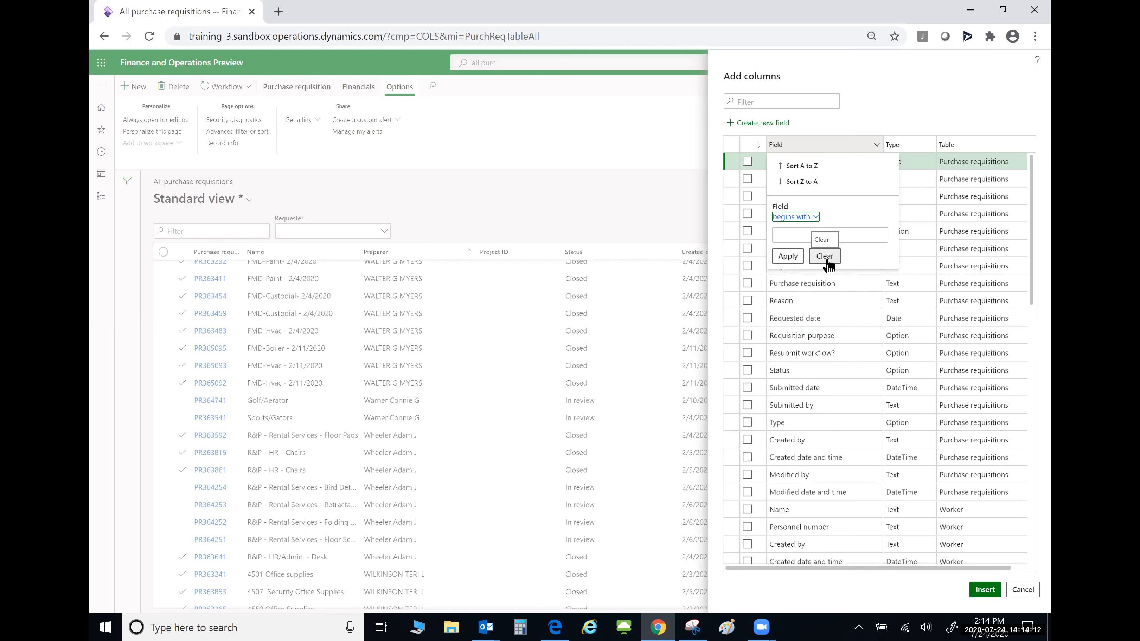
{"action": "left_click", "coordinate": [825, 256]}
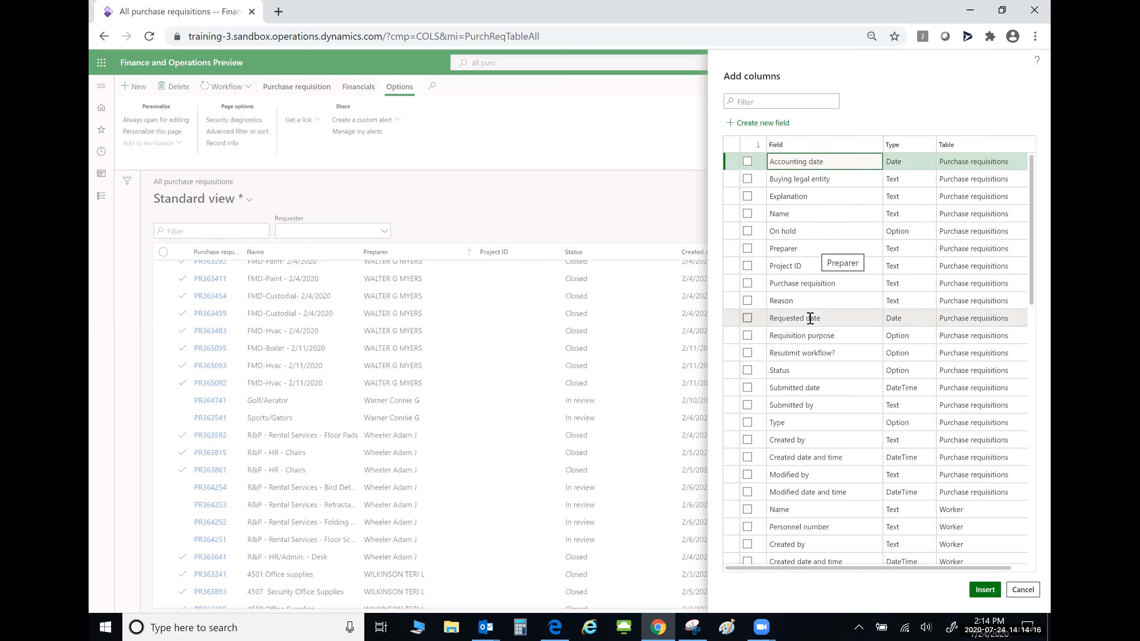
{"action": "left_click", "coordinate": [748, 301]}
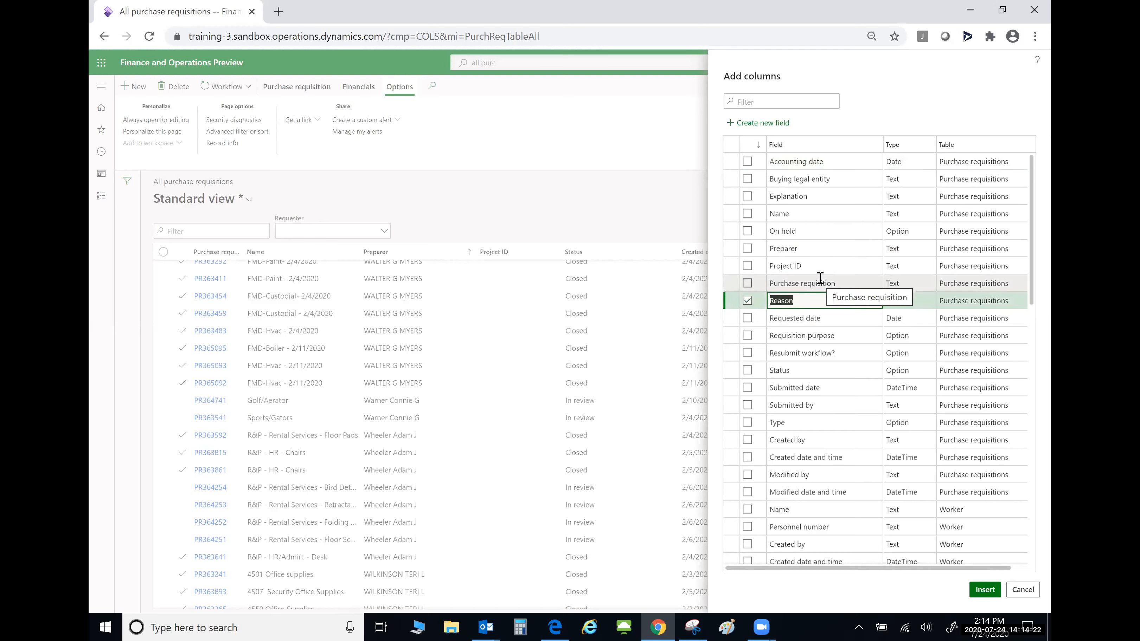
{"action": "left_click", "coordinate": [747, 162]}
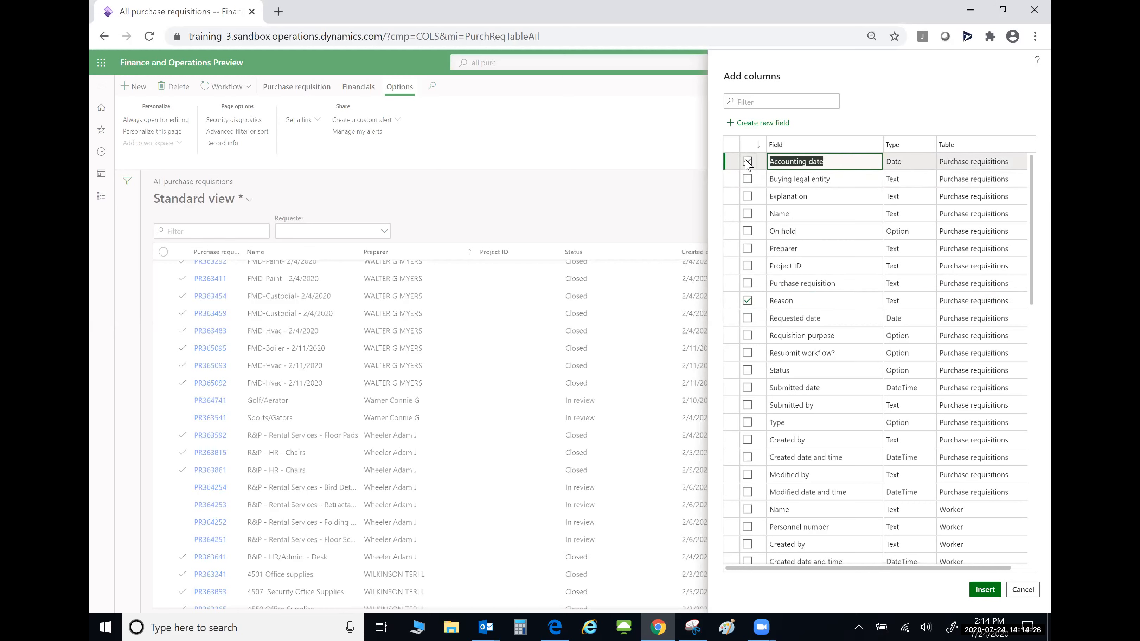
{"action": "left_click", "coordinate": [747, 301]}
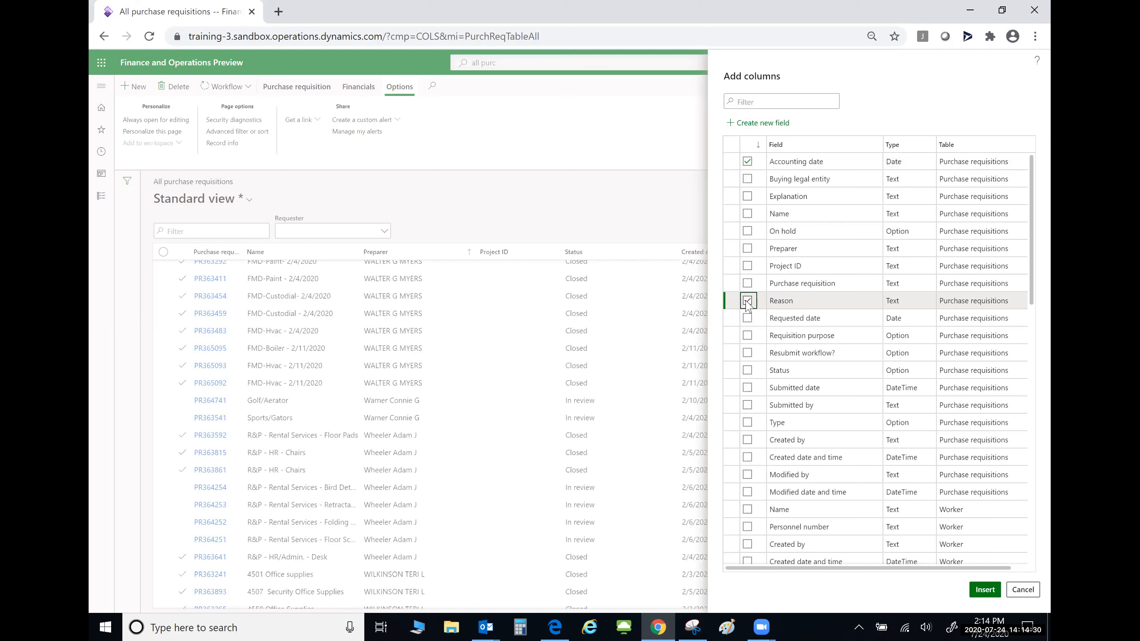
{"action": "left_click", "coordinate": [980, 591]}
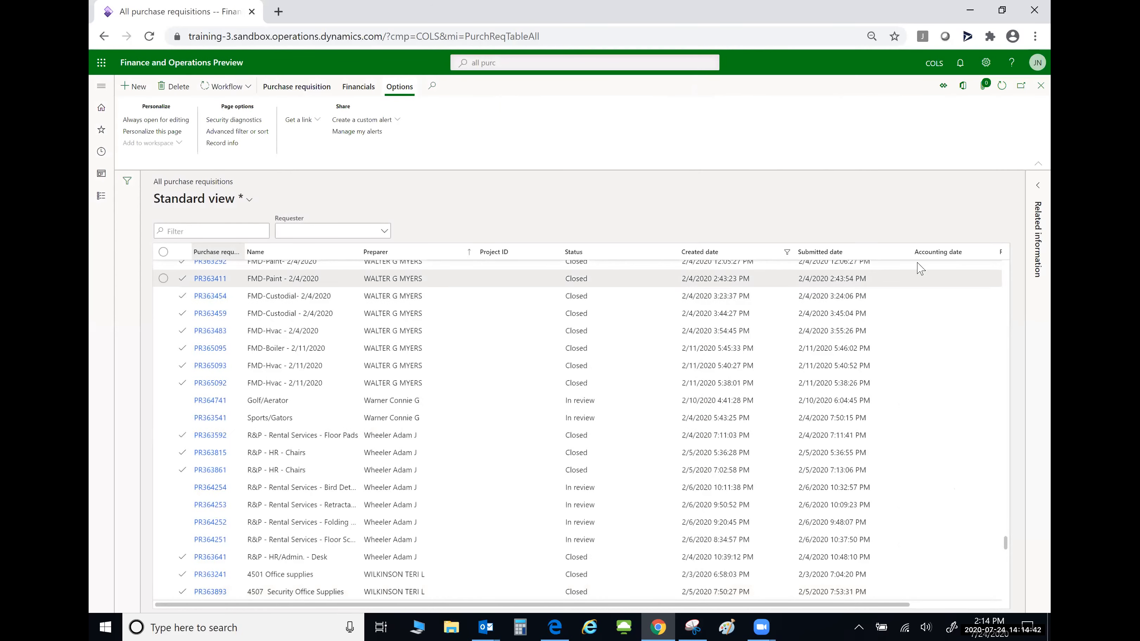
- Refresh the requisitions list and scroll through the rows to check the Accounting date values
{"action": "scroll", "coordinate": [911, 605], "scroll_direction": "right", "scroll_amount": 3}
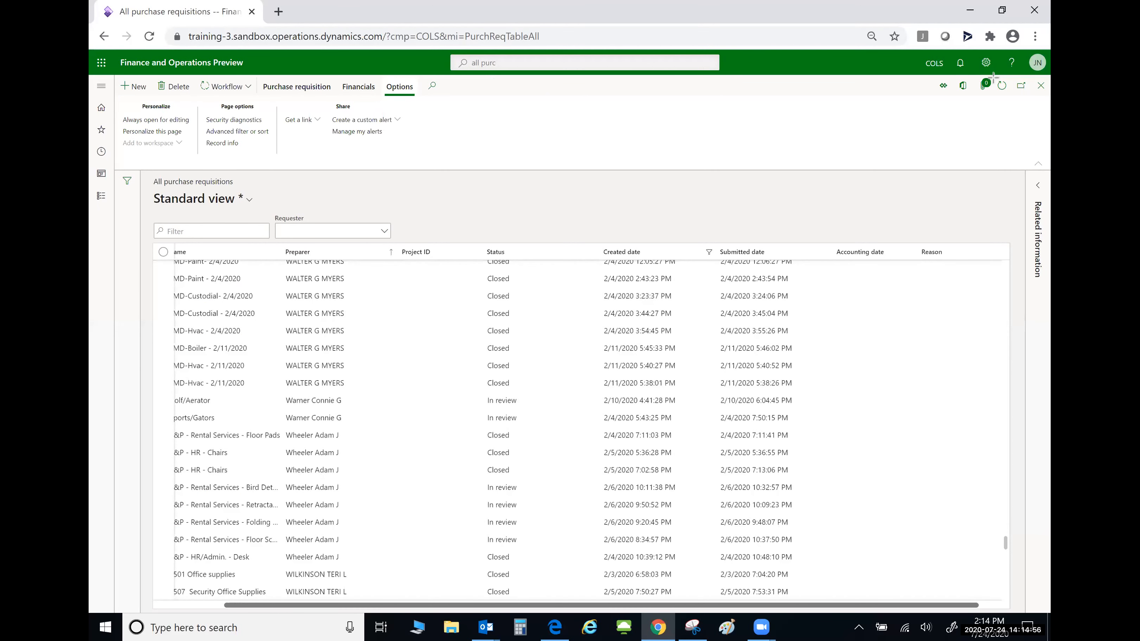
{"action": "left_click_drag", "start_coordinate": [993, 77], "coordinate": [1019, 97]}
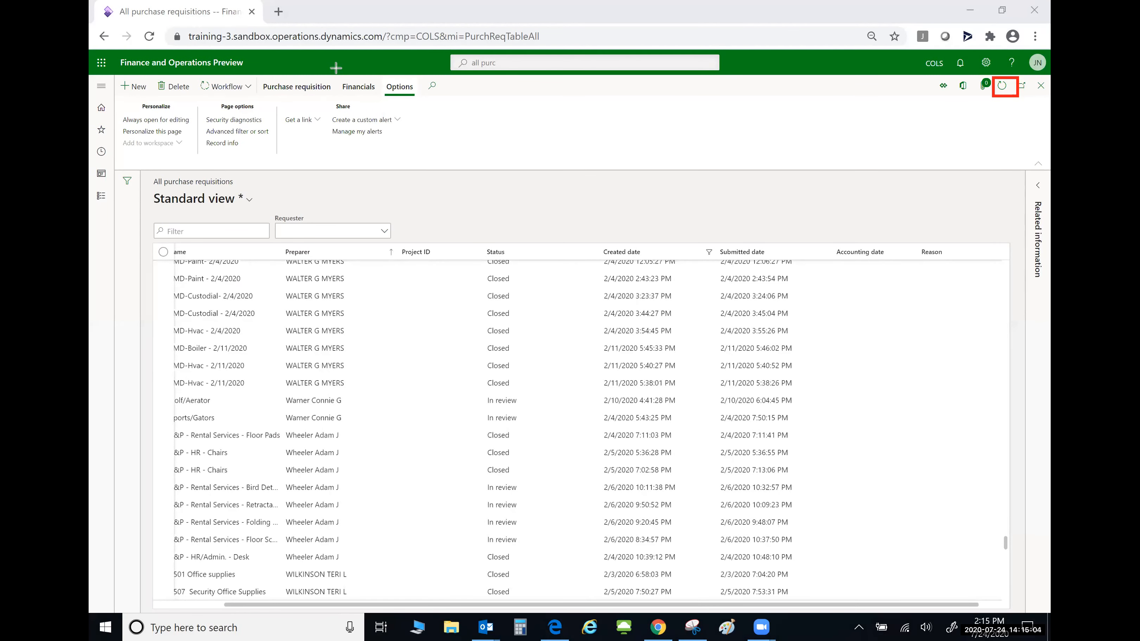
{"action": "left_click", "coordinate": [1001, 88]}
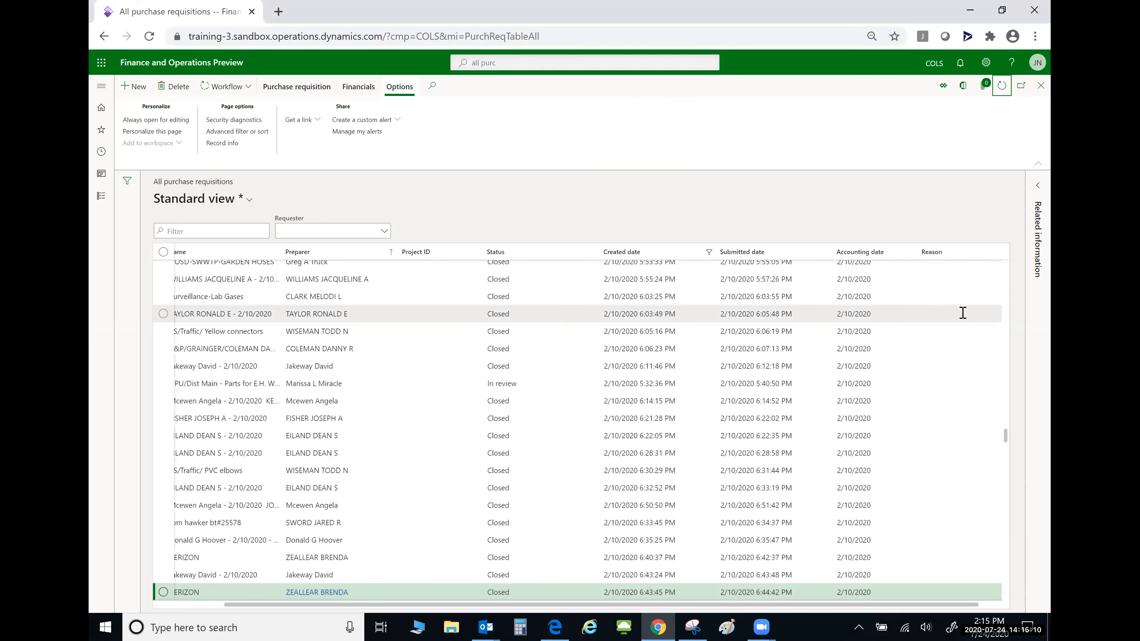
{"action": "scroll", "coordinate": [940, 397], "scroll_direction": "down", "scroll_amount": 15}
{"action": "scroll", "coordinate": [941, 397], "scroll_direction": "down", "scroll_amount": 15}
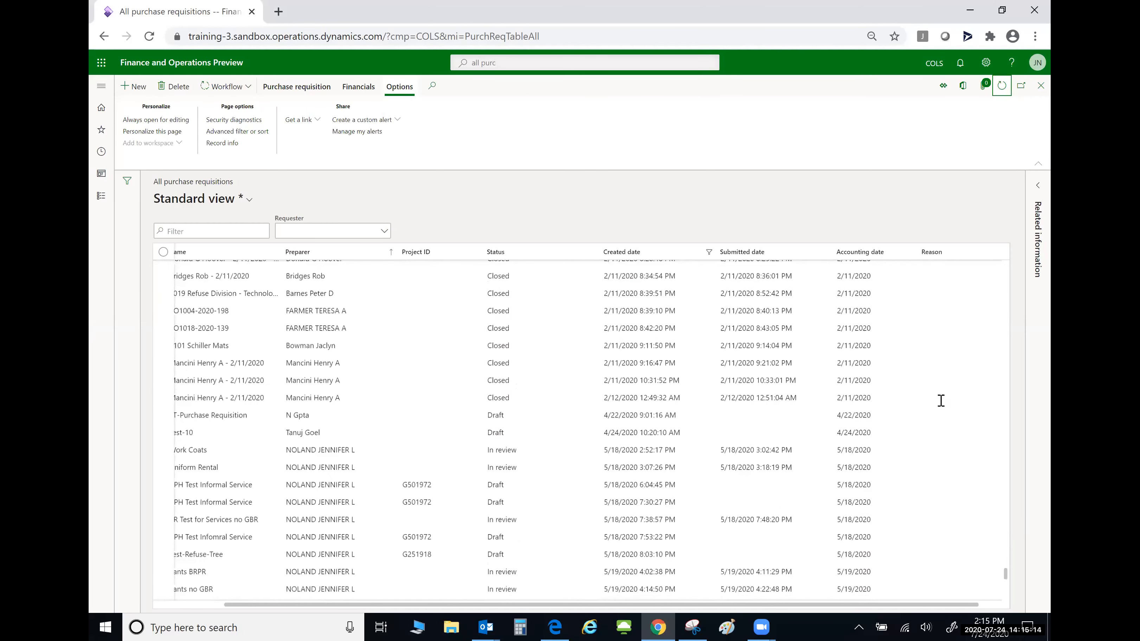
{"action": "scroll", "coordinate": [941, 401], "scroll_direction": "down", "scroll_amount": 5}
{"action": "scroll", "coordinate": [941, 400], "scroll_direction": "up", "scroll_amount": 20}
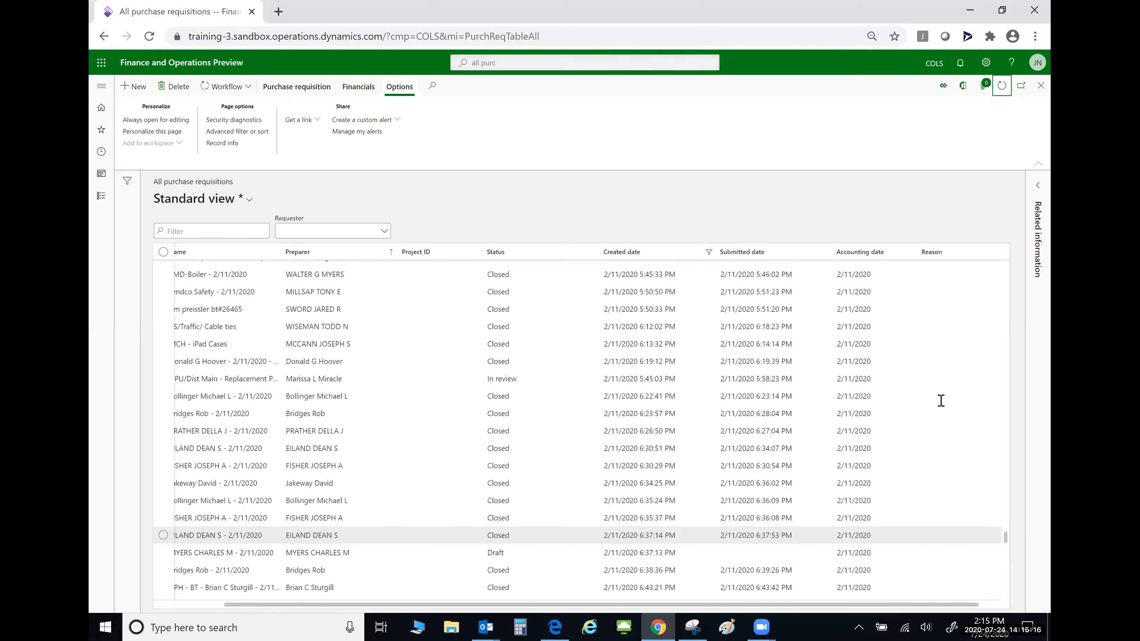
{"action": "scroll", "coordinate": [940, 401], "scroll_direction": "up", "scroll_amount": 6}
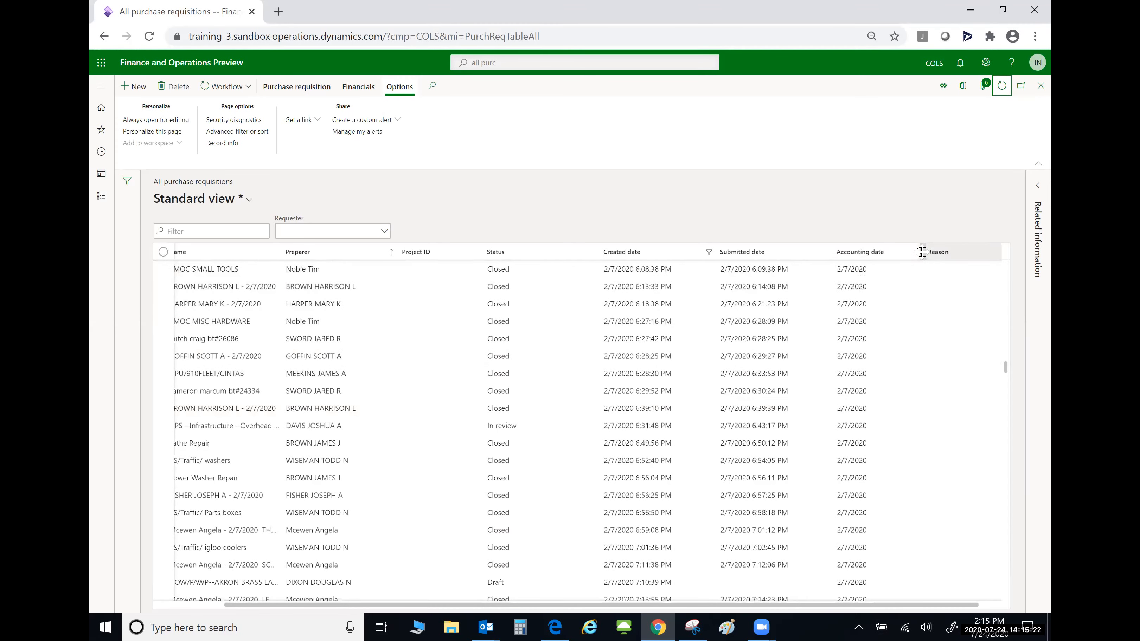
- Untick Reason in the Add columns panel and insert, leaving Accounting date in the grid
{"action": "right_click", "coordinate": [892, 260]}
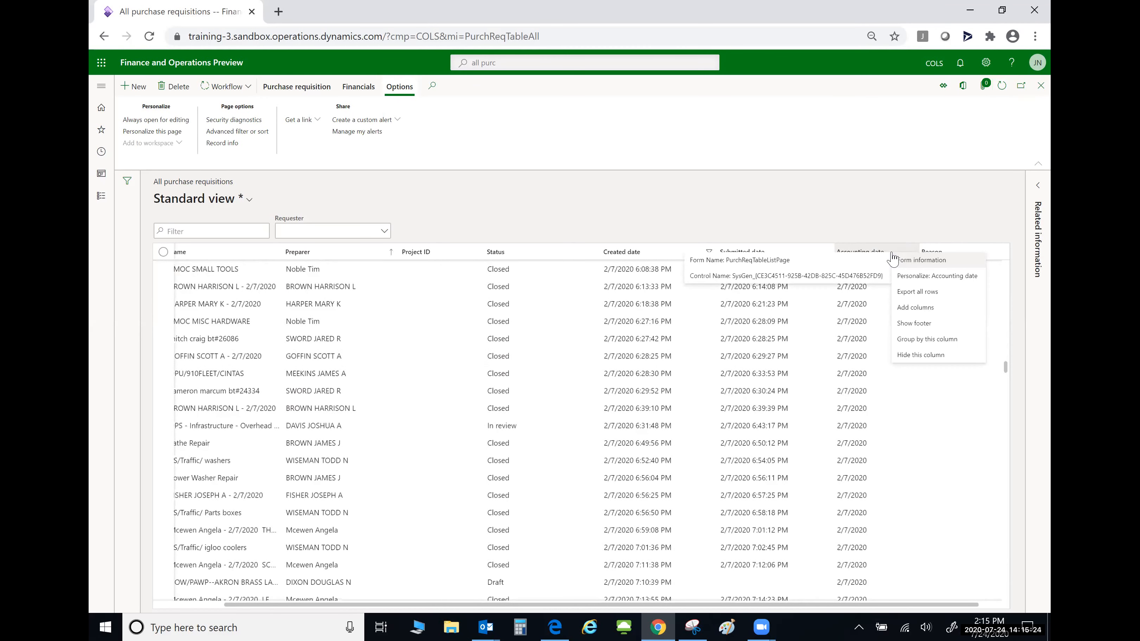
{"action": "left_click", "coordinate": [917, 307]}
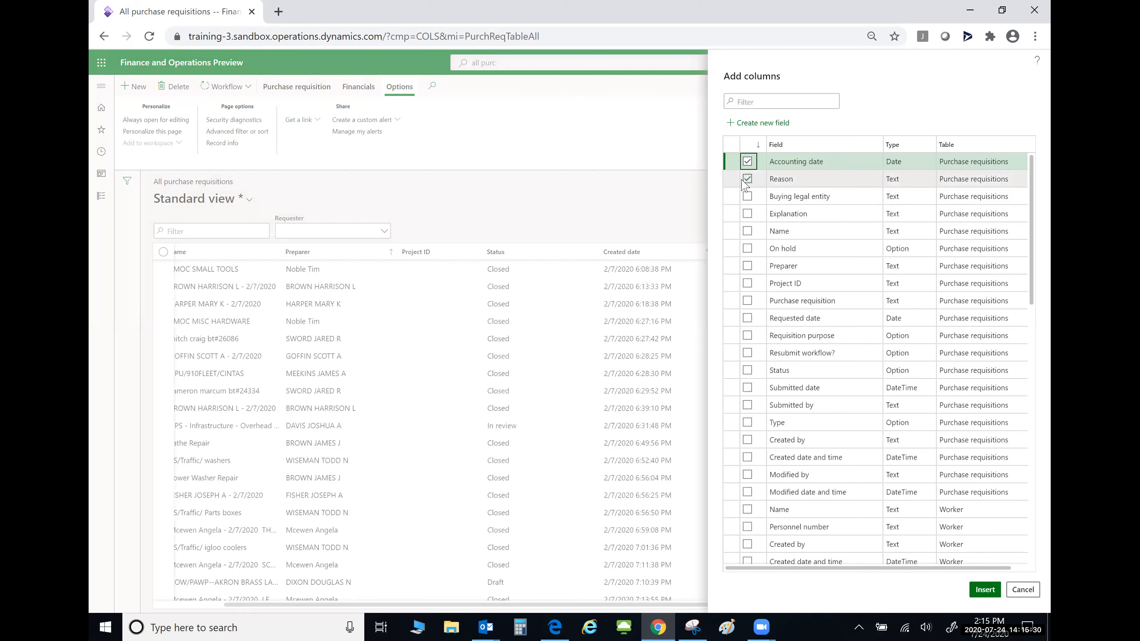
{"action": "left_click", "coordinate": [746, 179]}
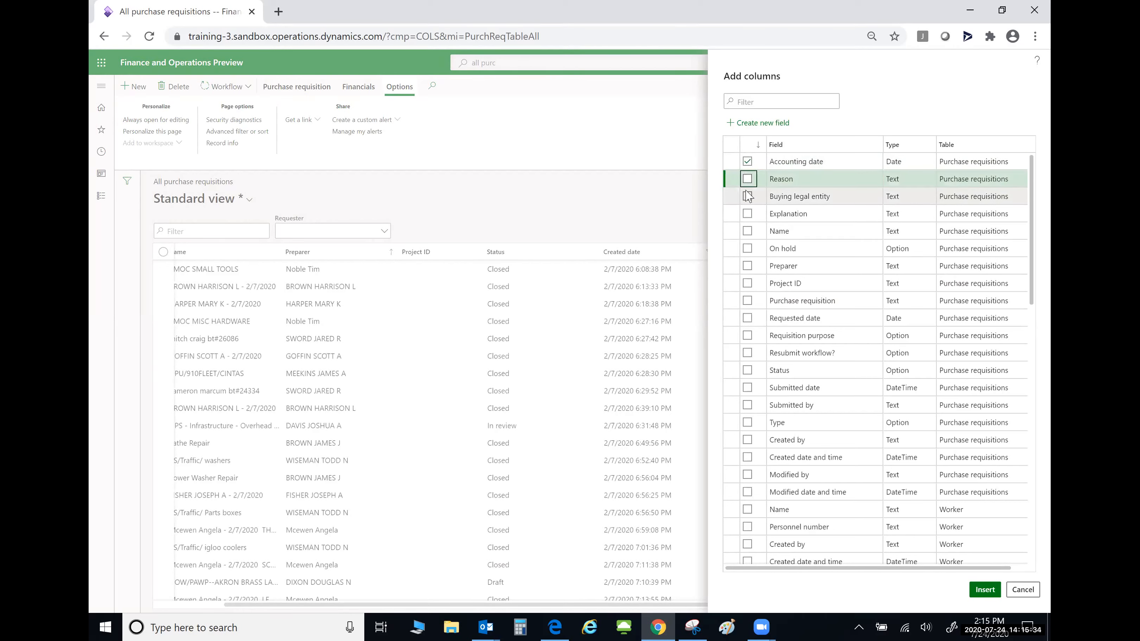
{"action": "left_click", "coordinate": [991, 597]}
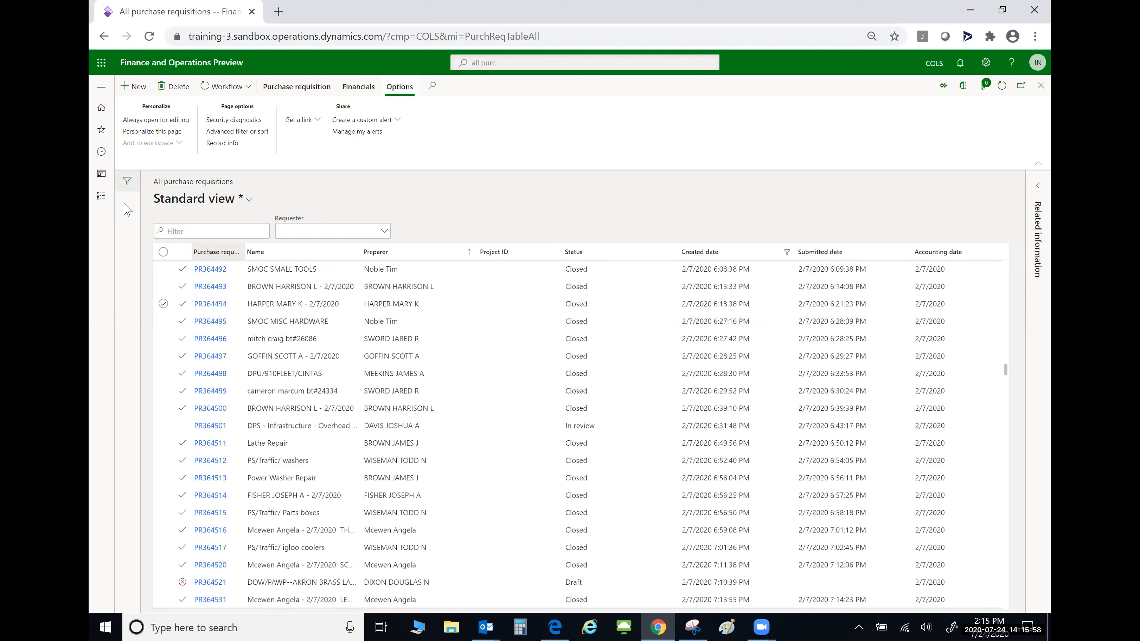
{"action": "left_click", "coordinate": [128, 182]}
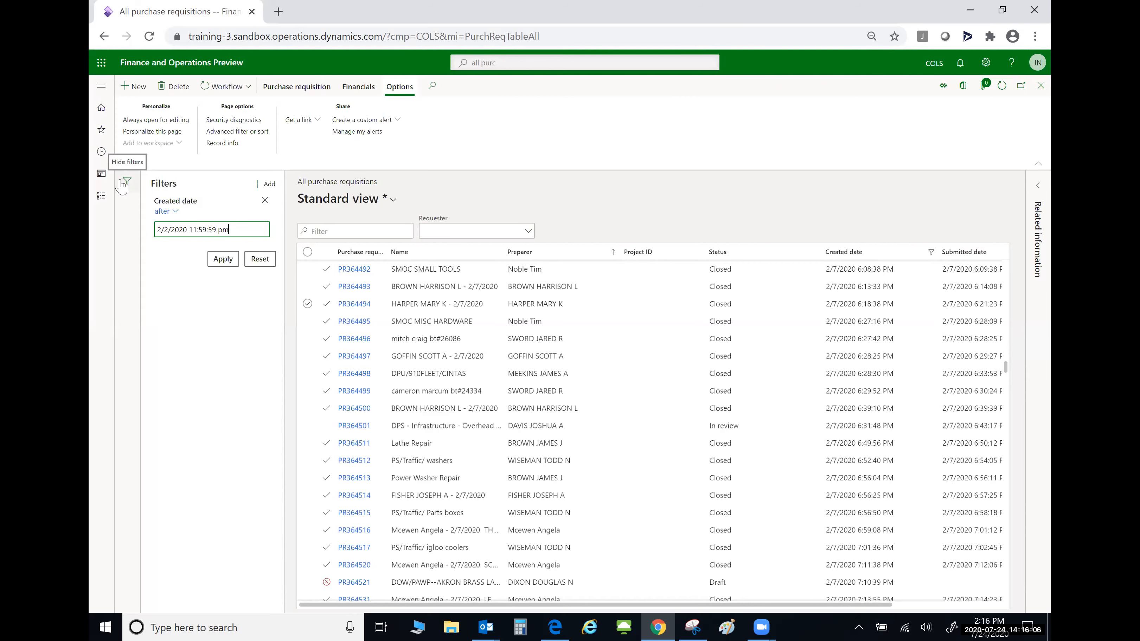
{"action": "left_click", "coordinate": [127, 183]}
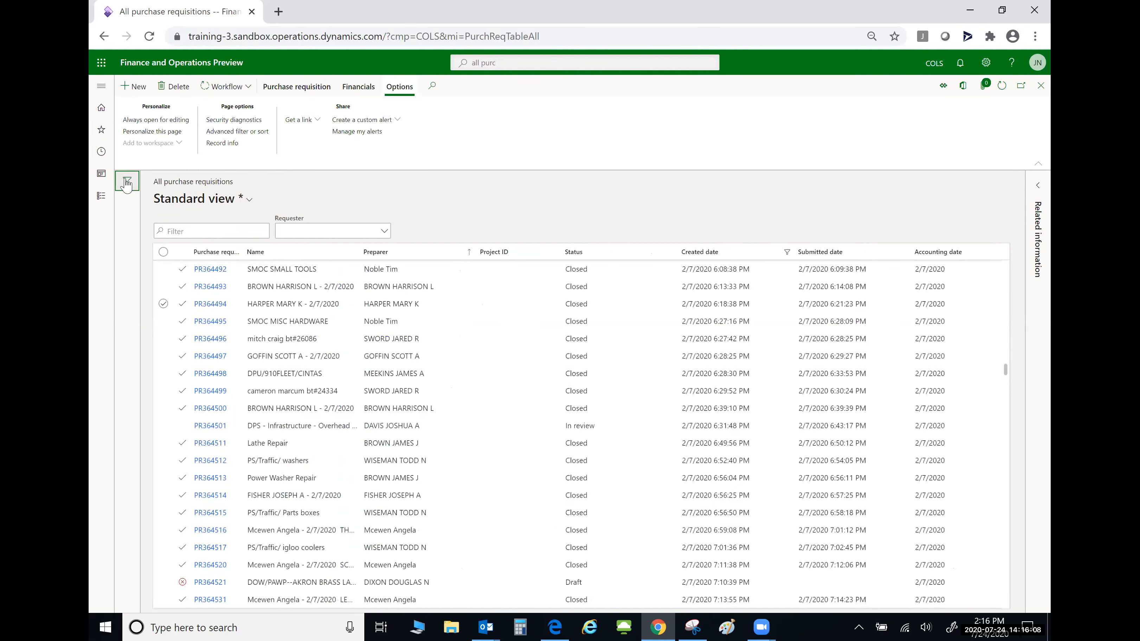
{"action": "left_click", "coordinate": [126, 183]}
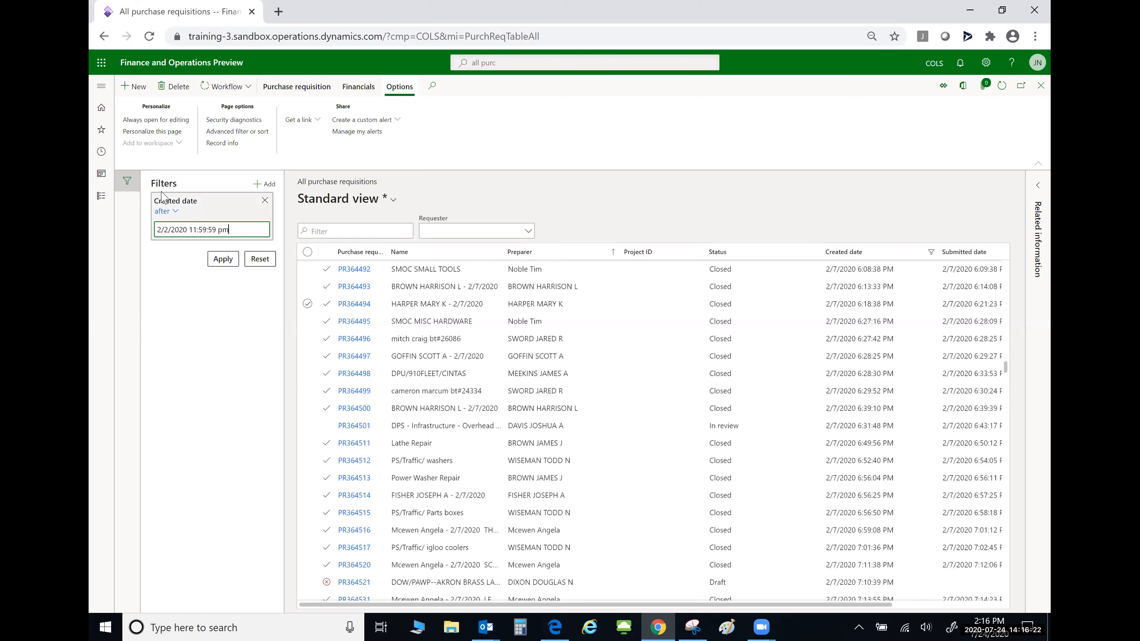
{"action": "left_click", "coordinate": [180, 228]}
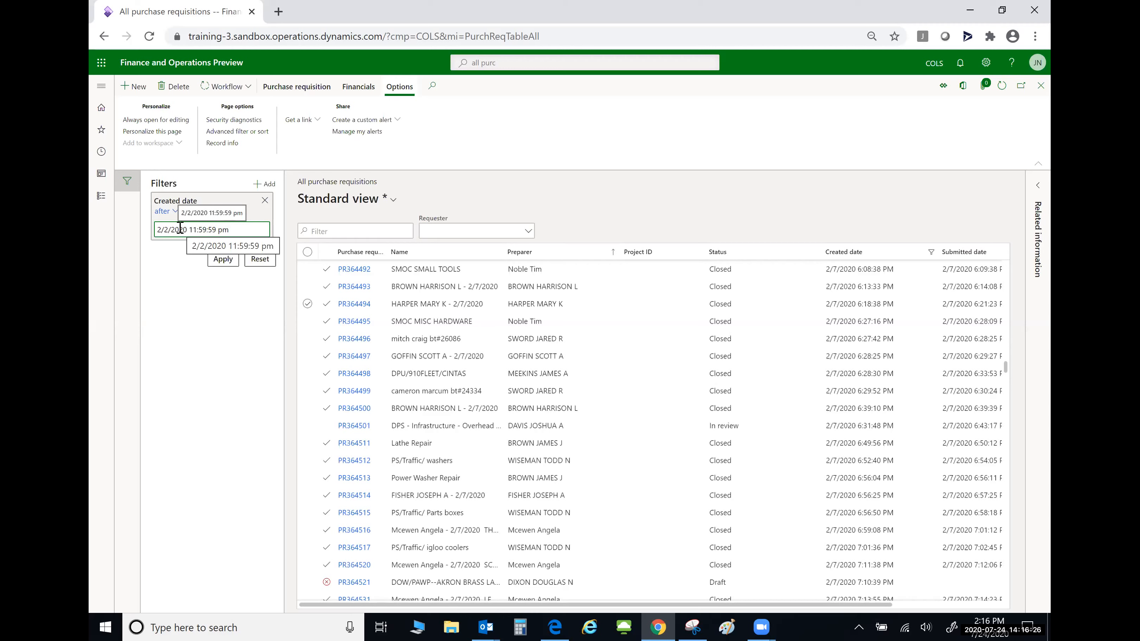
{"action": "left_click", "coordinate": [125, 180]}
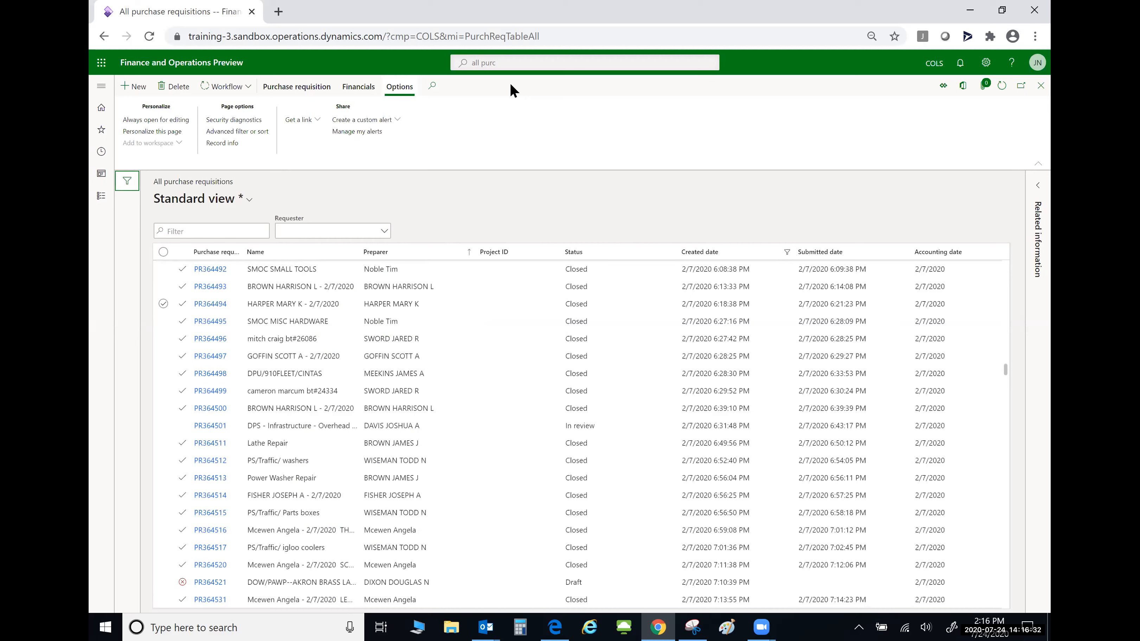
{"action": "left_click_drag", "start_coordinate": [812, 211], "coordinate": [790, 248]}
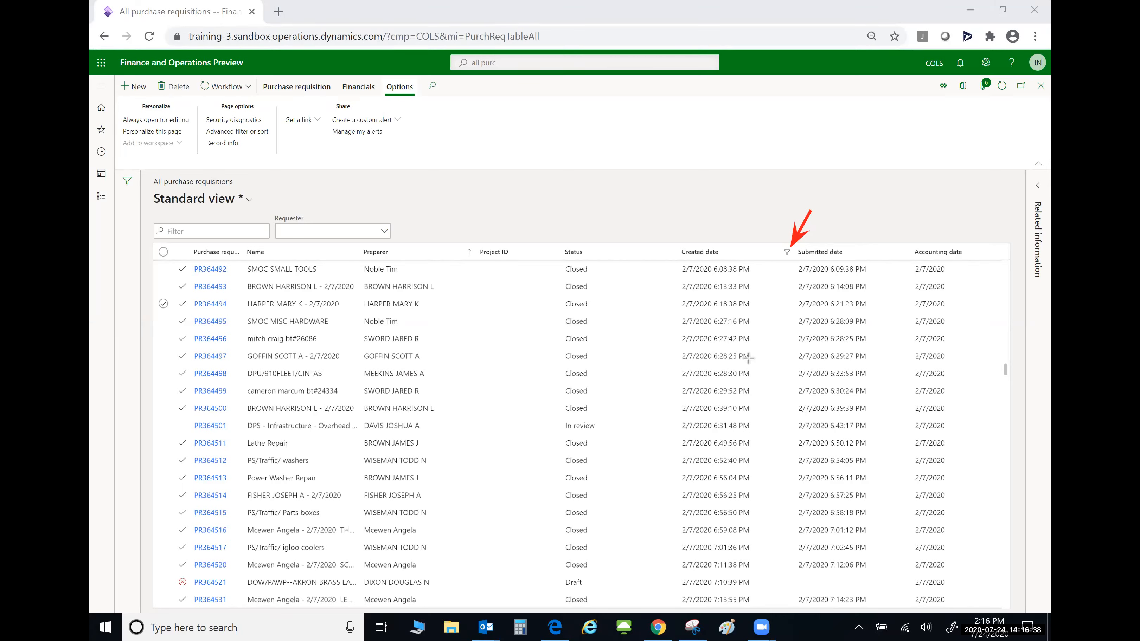
{"action": "left_click", "coordinate": [670, 60]}
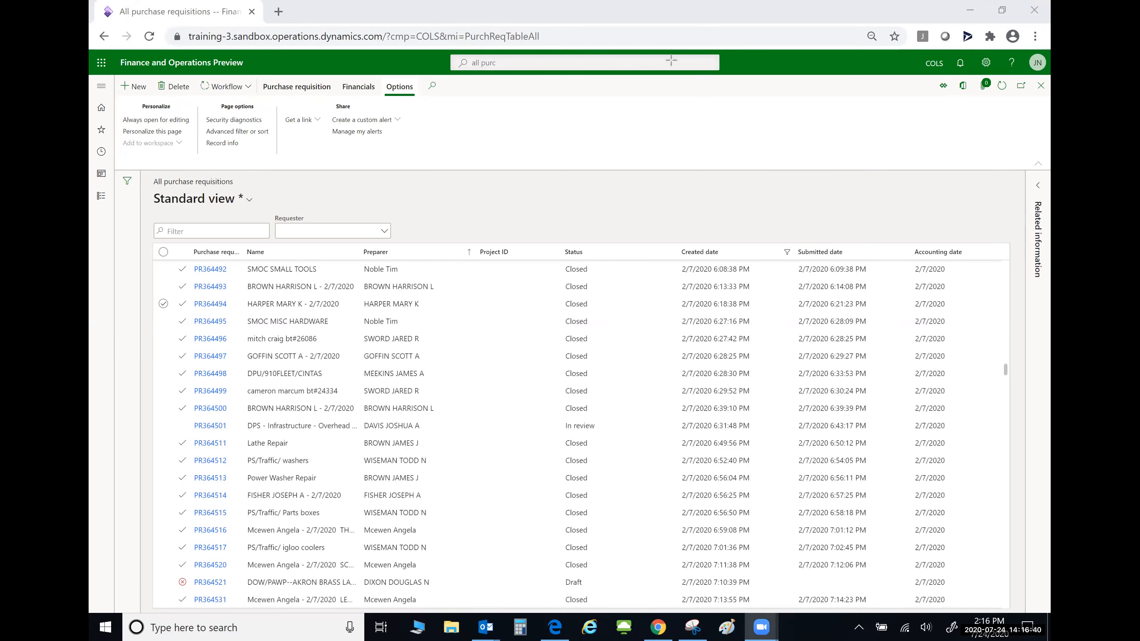
{"action": "left_click", "coordinate": [126, 185]}
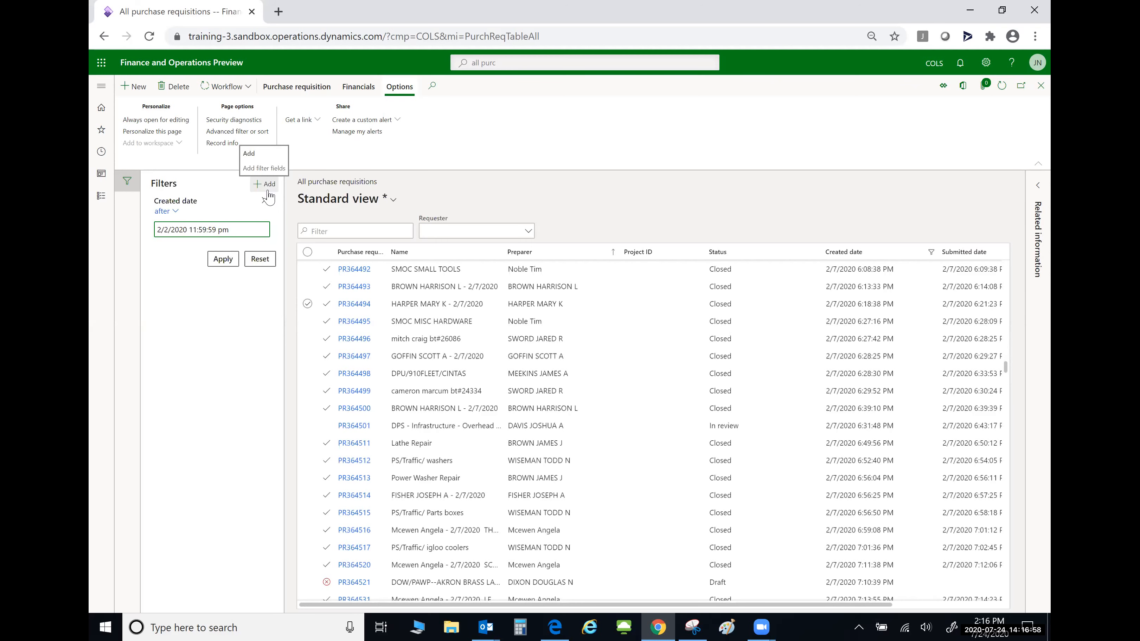
- Add Preparer as a second filter field in the Filters pane
{"action": "left_click", "coordinate": [265, 184]}
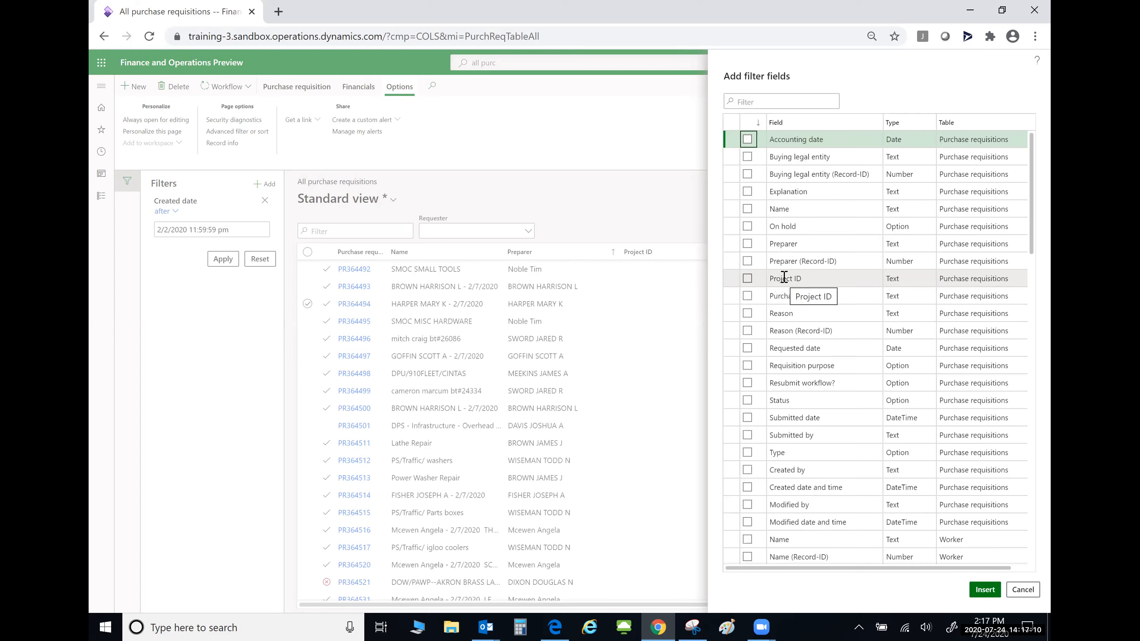
{"action": "left_click", "coordinate": [747, 244]}
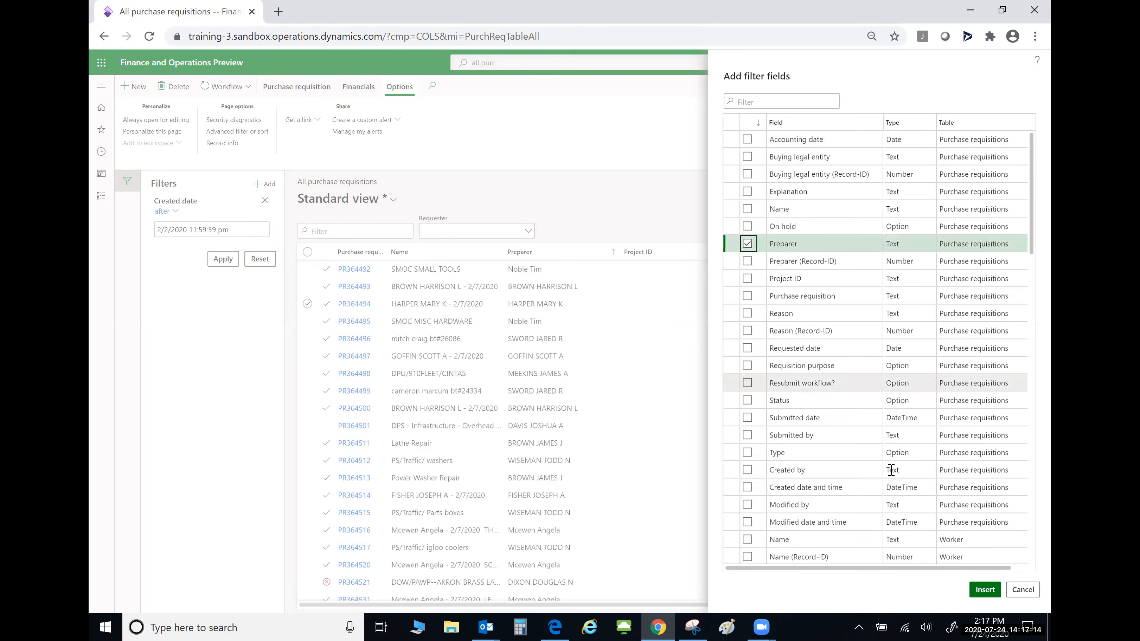
{"action": "left_click", "coordinate": [985, 590]}
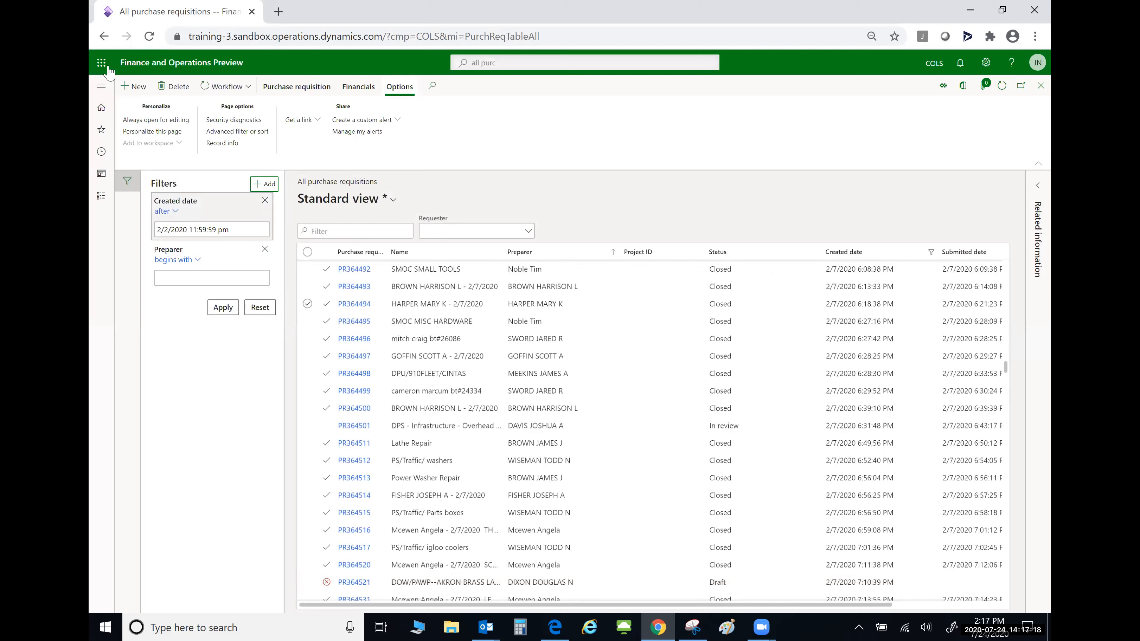
- Set the Preparer filter to 'is one of' three staff members' names, apply it, and hide the Filters pane
{"action": "left_click", "coordinate": [198, 261]}
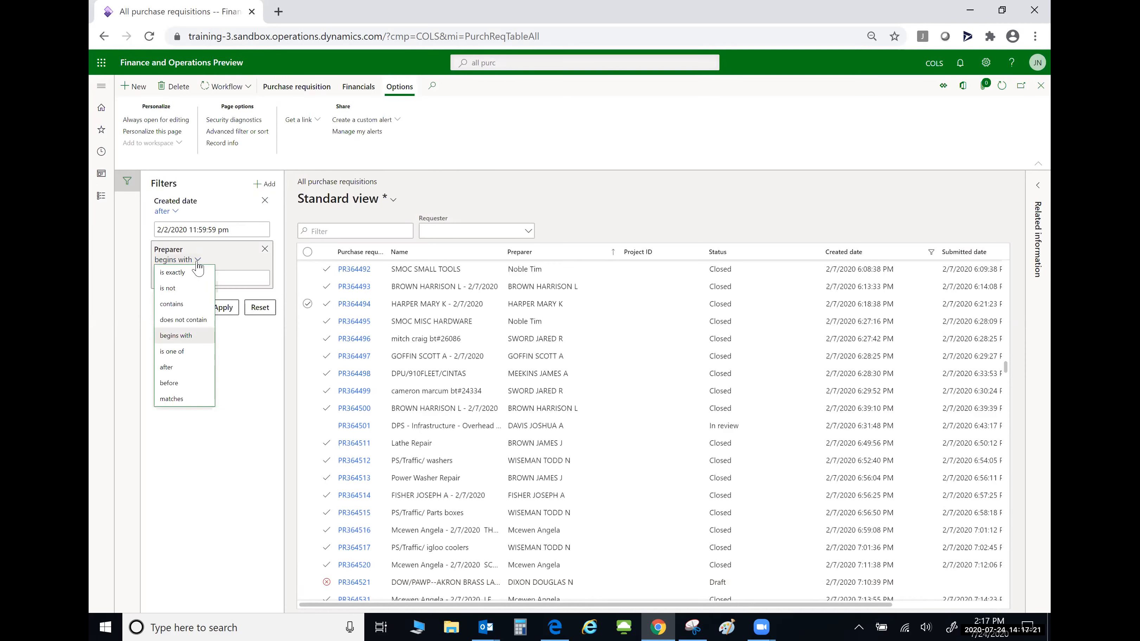
{"action": "left_click", "coordinate": [182, 352]}
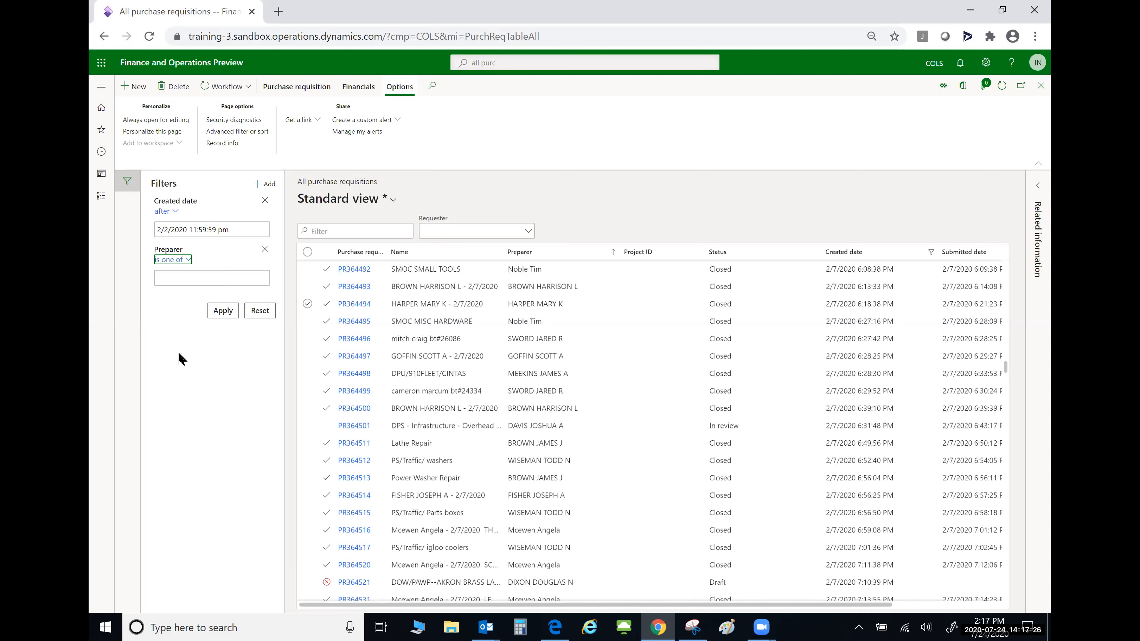
{"action": "left_click", "coordinate": [186, 277]}
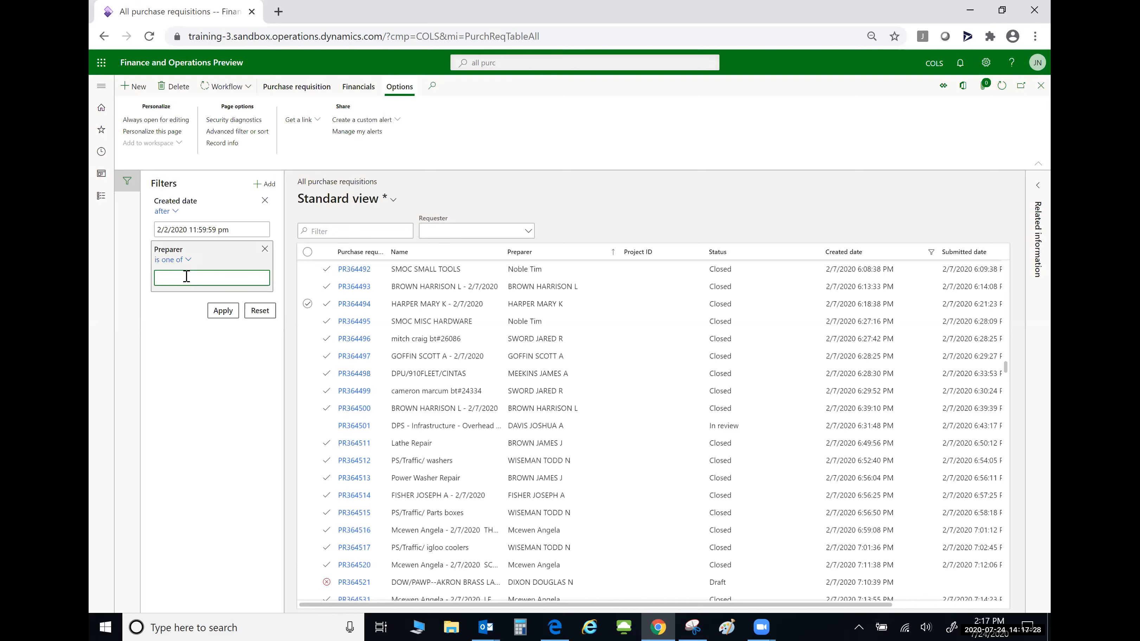
{"action": "type", "text": ","}
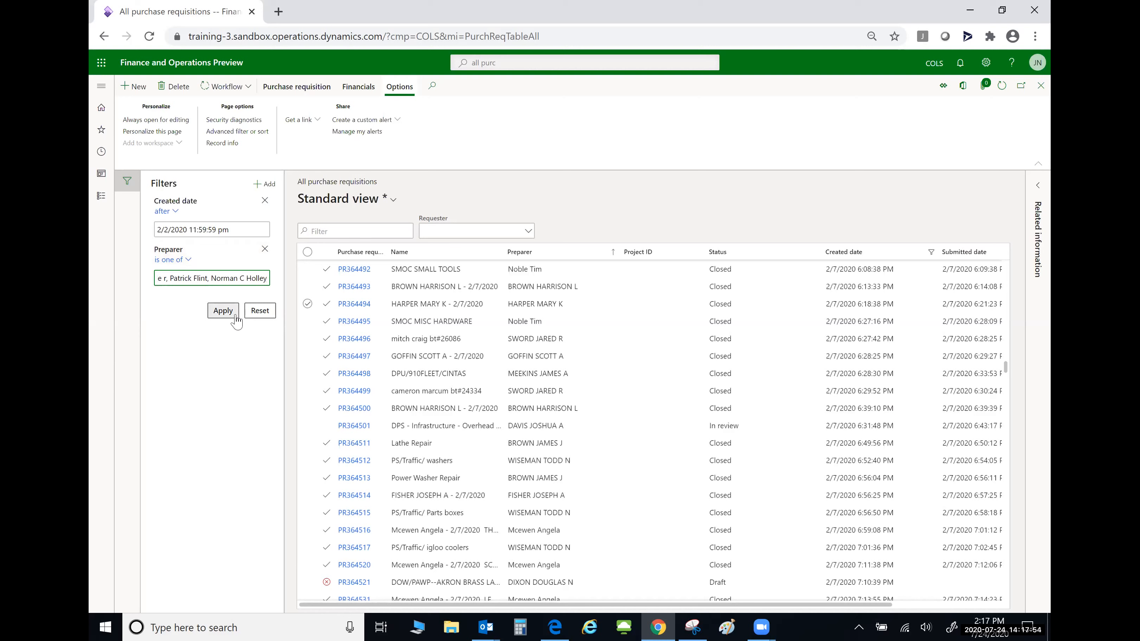
{"action": "left_click", "coordinate": [224, 314]}
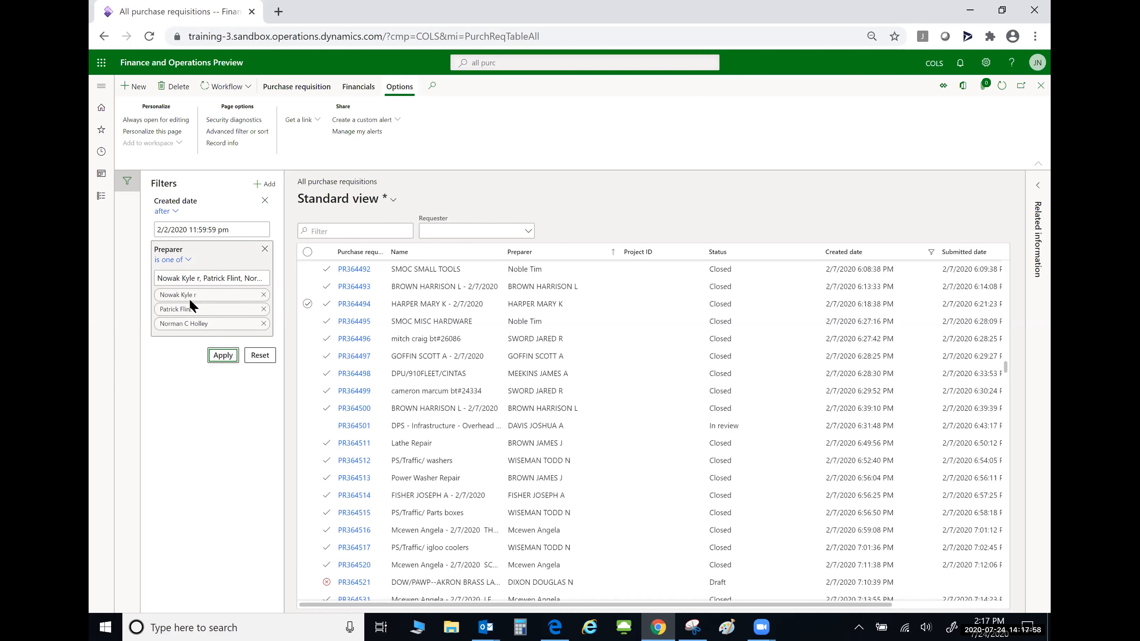
{"action": "left_click", "coordinate": [223, 355]}
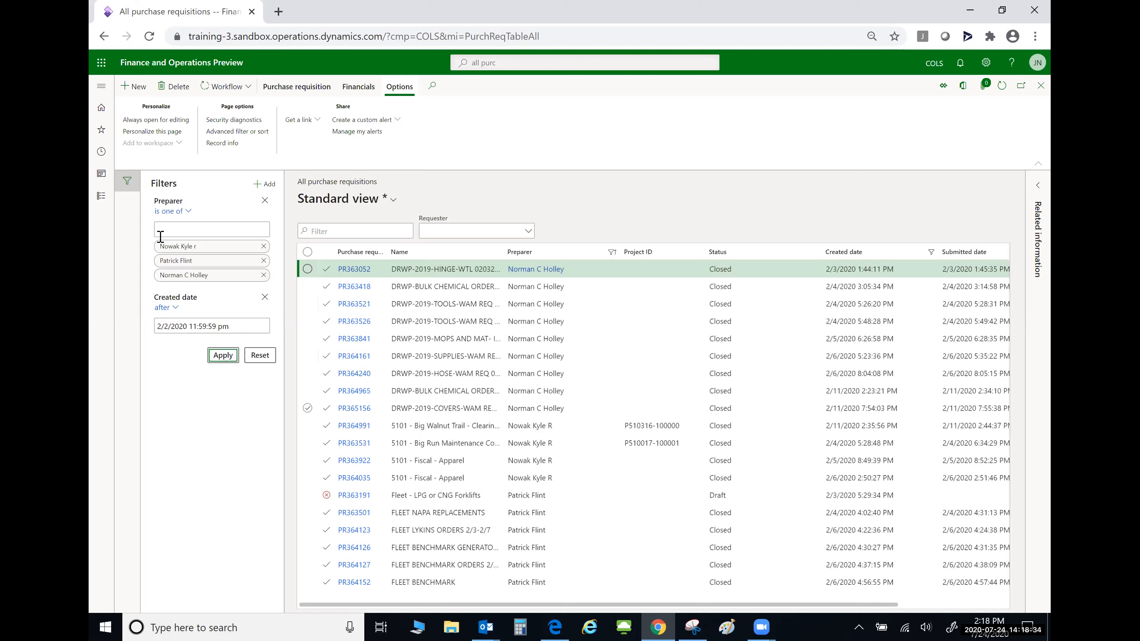
{"action": "left_click", "coordinate": [128, 184]}
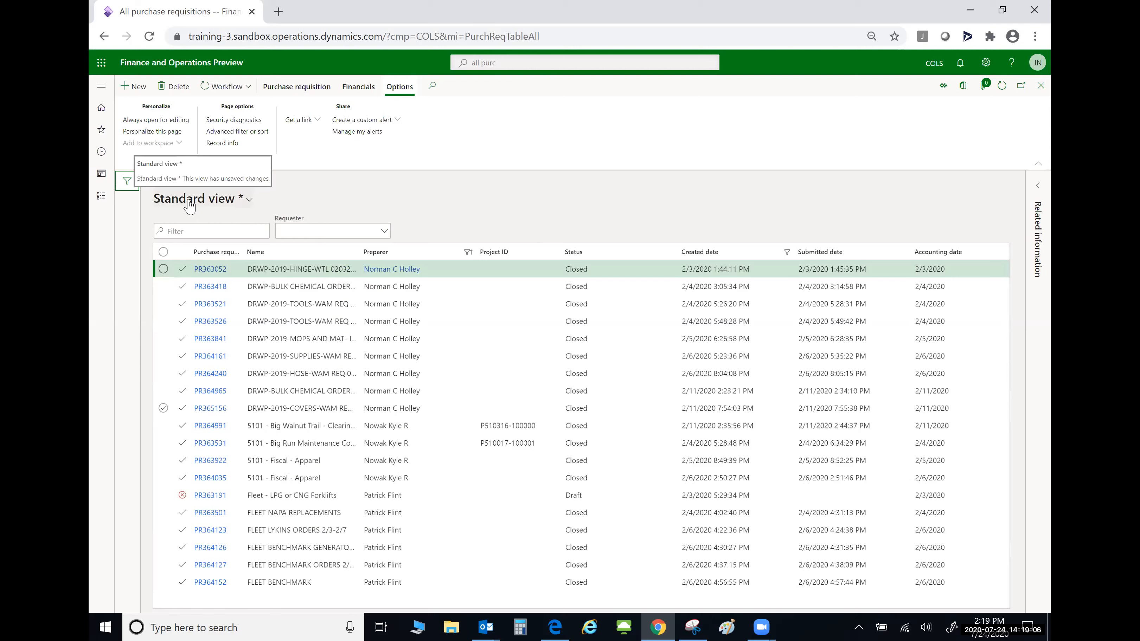
- Save the view as 'My Staff' with description 'PRs for my employees', pinned as default
{"action": "left_click", "coordinate": [250, 202]}
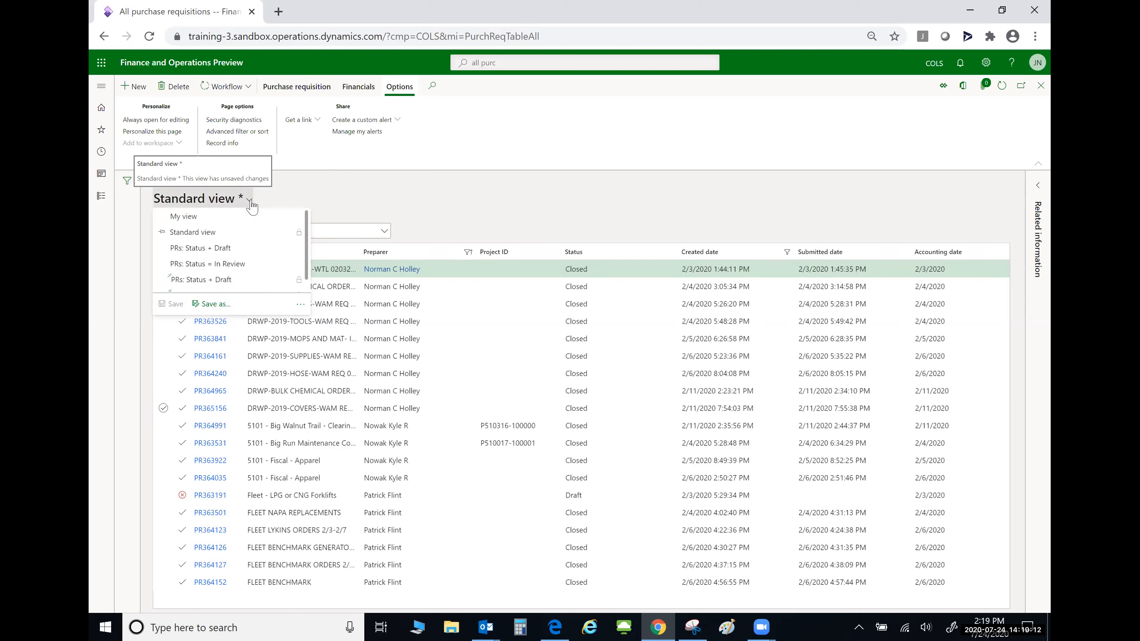
{"action": "left_click", "coordinate": [211, 304]}
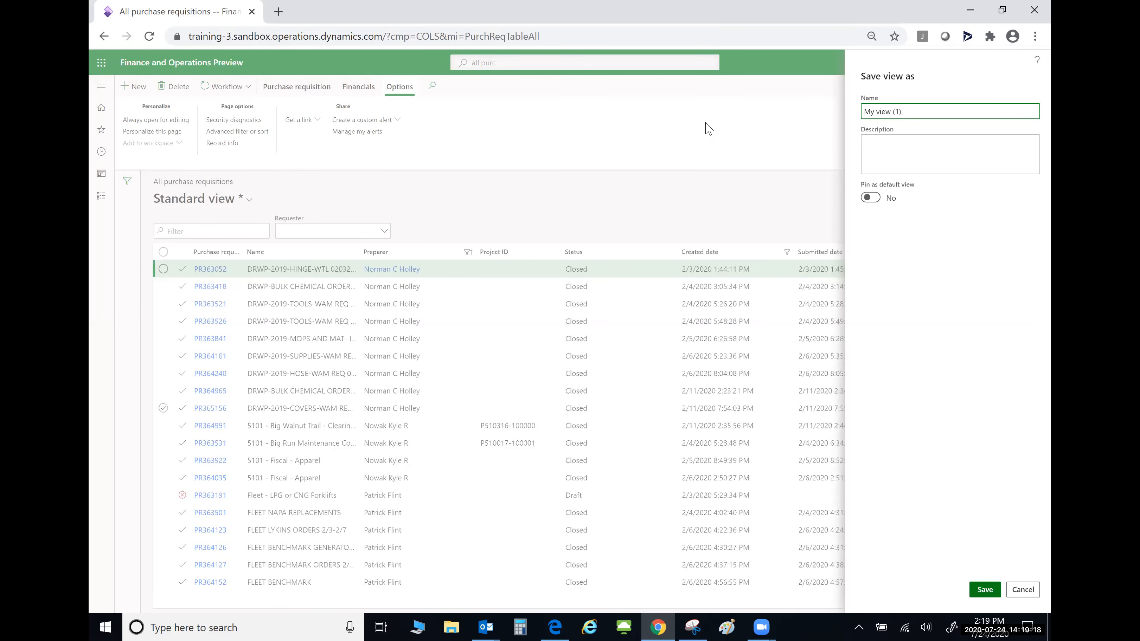
{"action": "left_click_drag", "start_coordinate": [909, 111], "coordinate": [859, 115]}
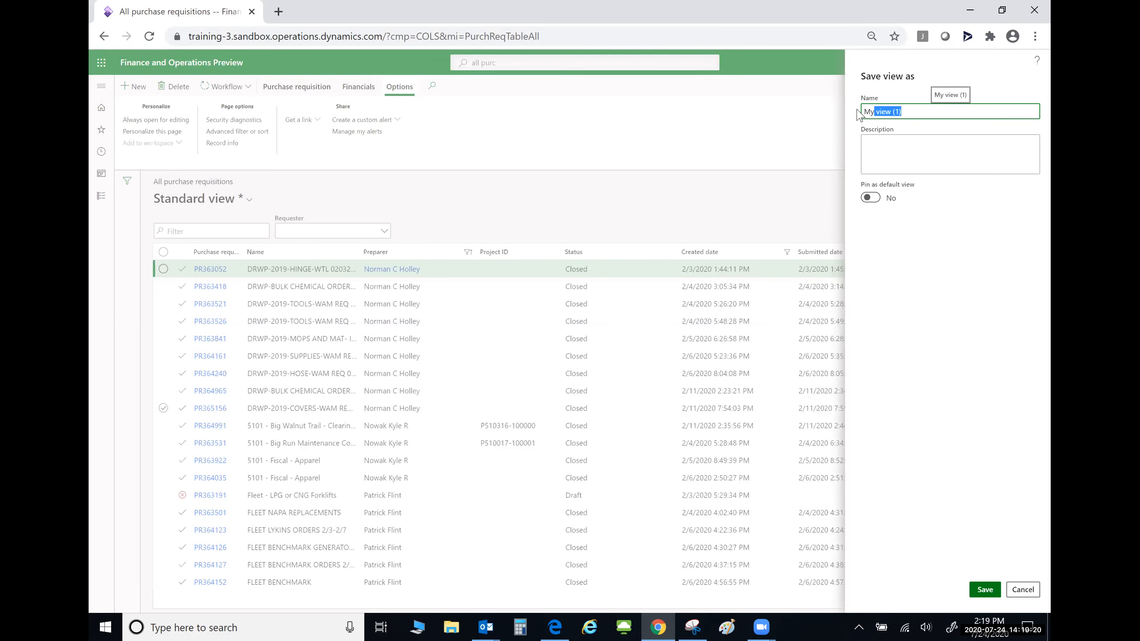
{"action": "type", "text": "My"}
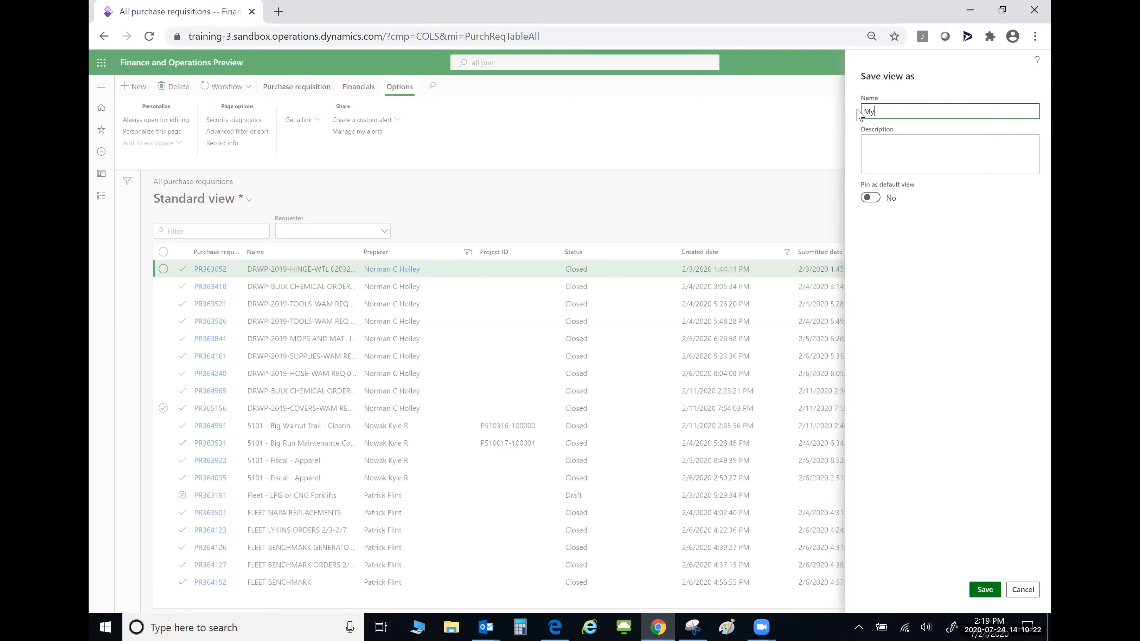
{"action": "type", "text": " Staff"}
{"action": "left_click", "coordinate": [913, 151]}
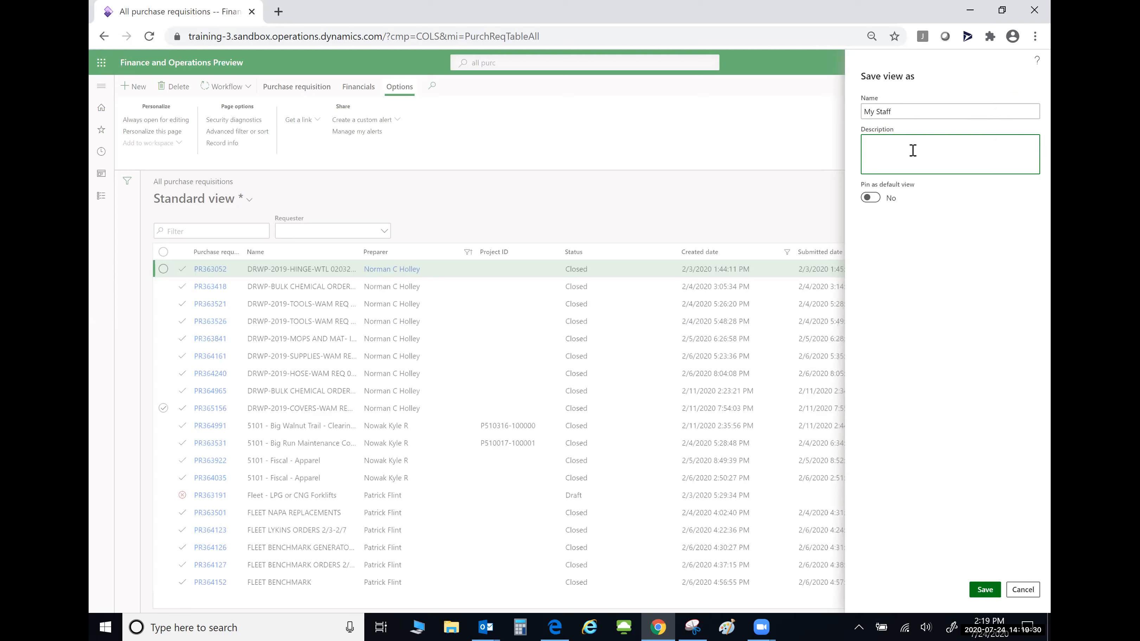
{"action": "type", "text": "PRs for my employees"}
{"action": "left_click", "coordinate": [876, 199]}
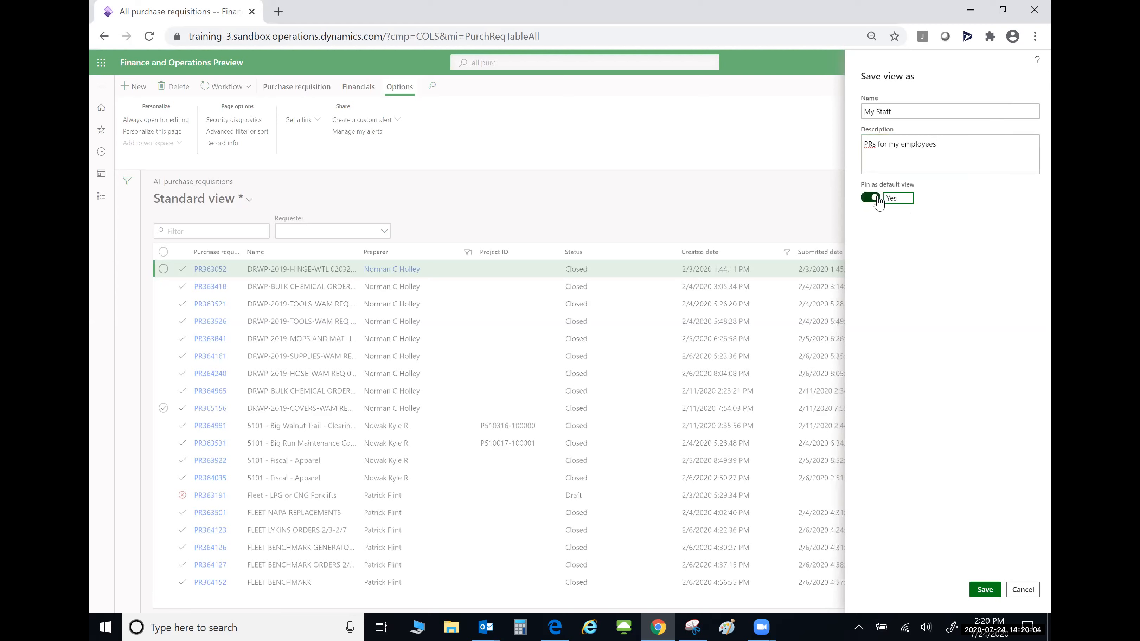
{"action": "left_click", "coordinate": [985, 590]}
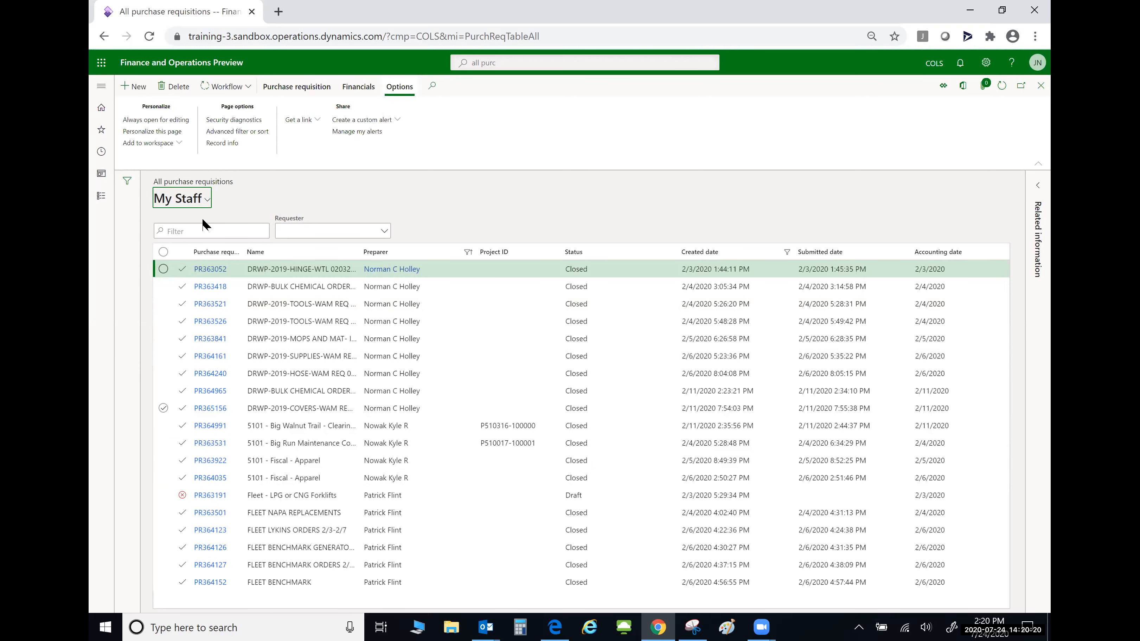
- Apply the 'PRs: Status = In Review' saved view to the requisitions list
{"action": "left_click", "coordinate": [207, 200]}
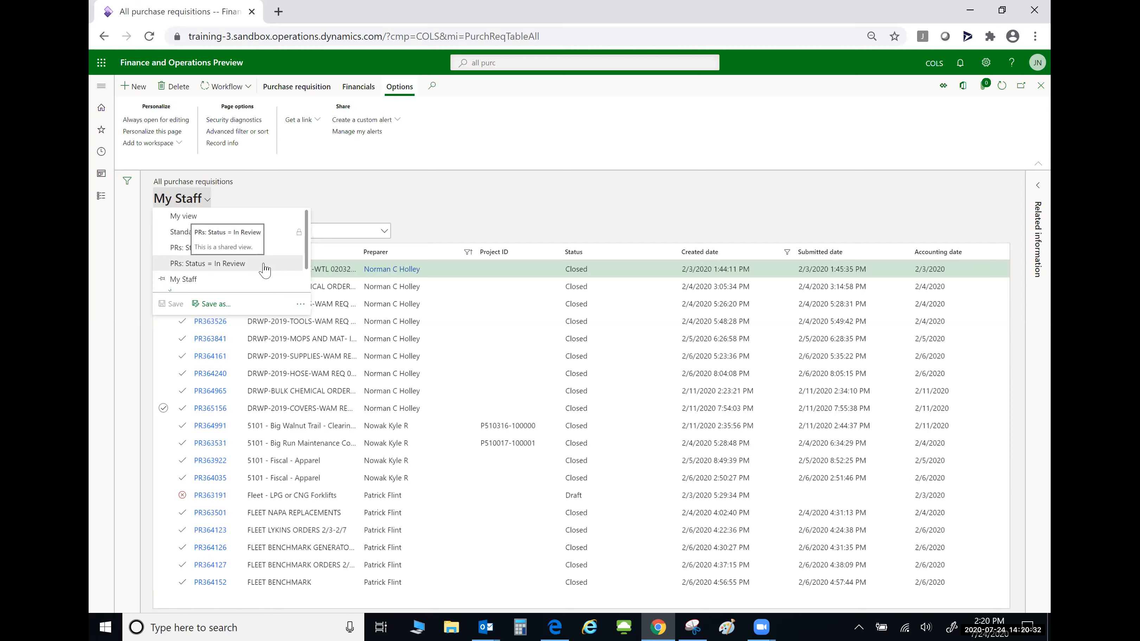
{"action": "scroll", "coordinate": [264, 269], "scroll_direction": "down", "scroll_amount": 3}
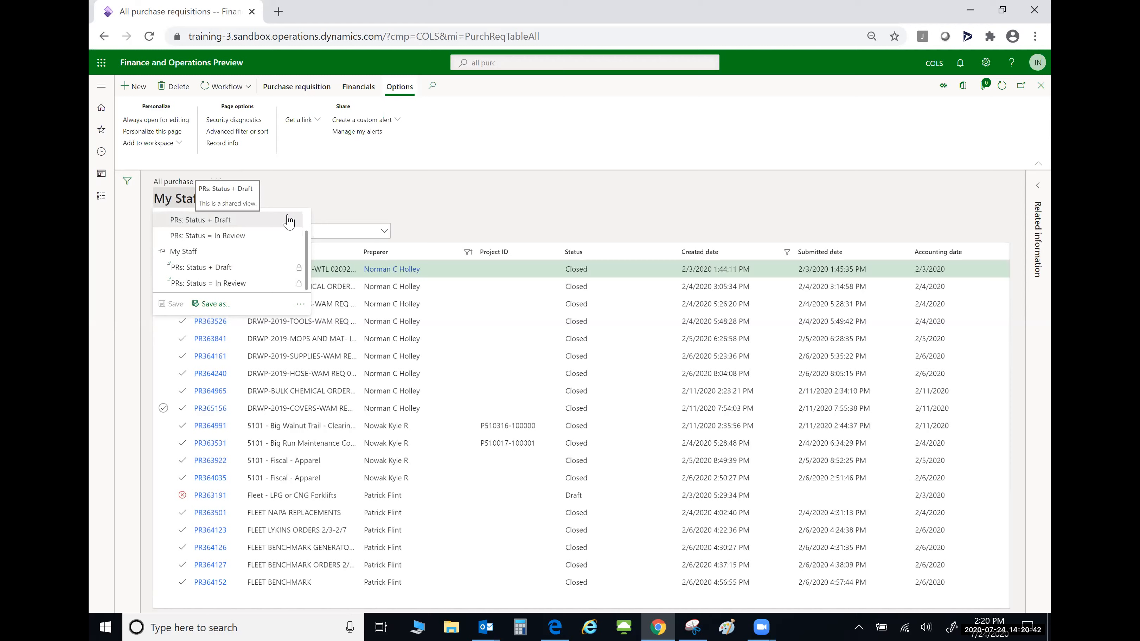
{"action": "left_click", "coordinate": [243, 237]}
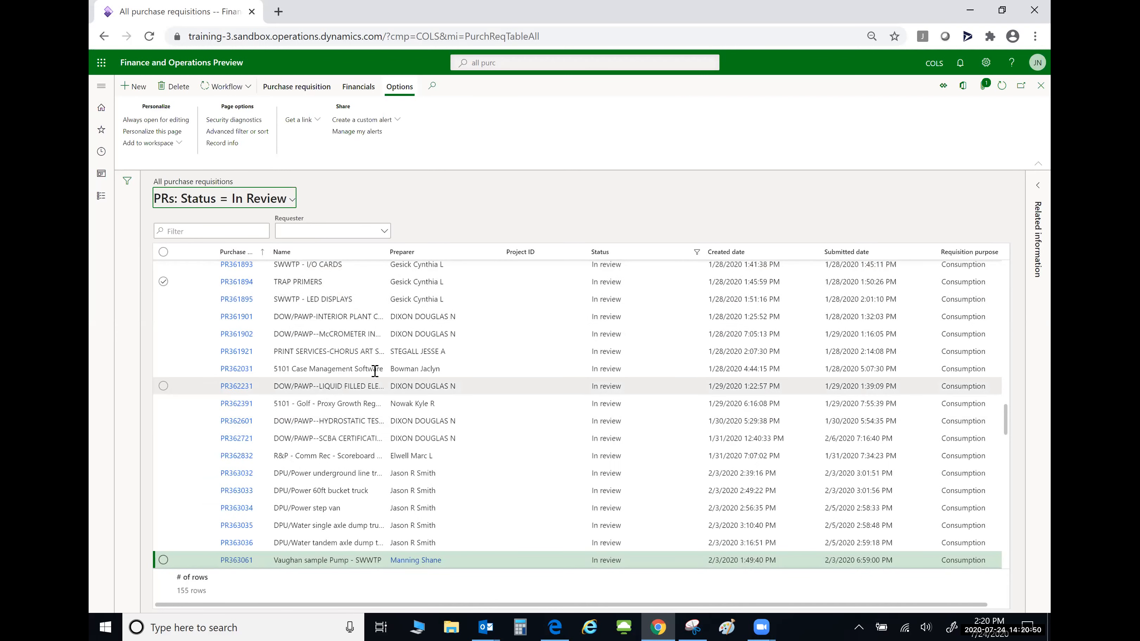
- Switch the requisitions list back to Standard view
{"action": "scroll", "coordinate": [428, 352], "scroll_direction": "up", "scroll_amount": 5}
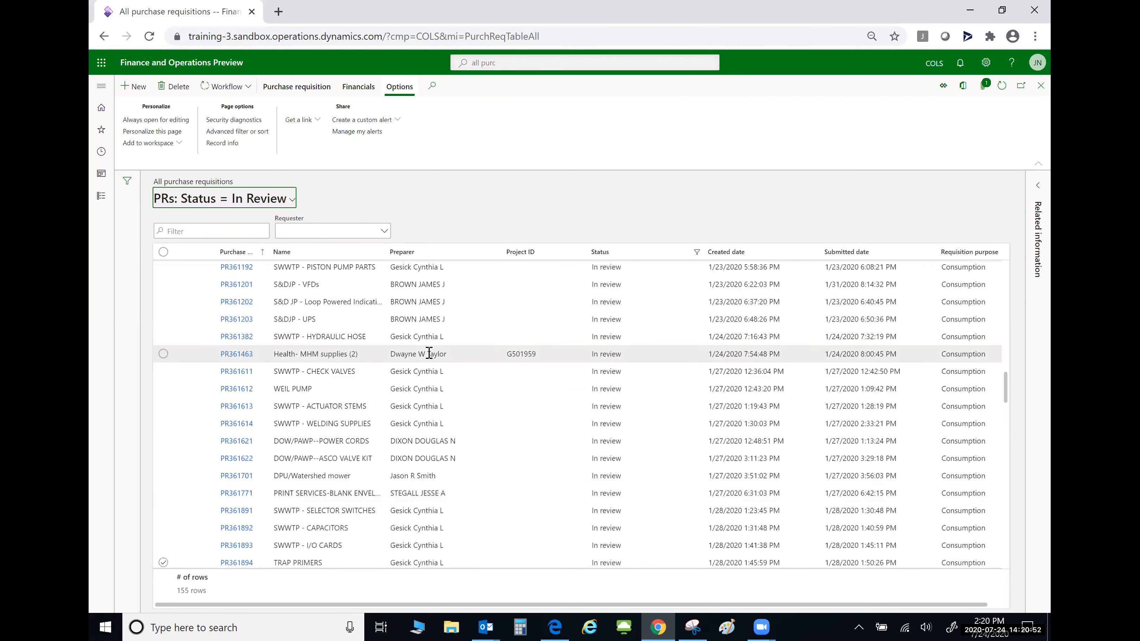
{"action": "left_click", "coordinate": [291, 201]}
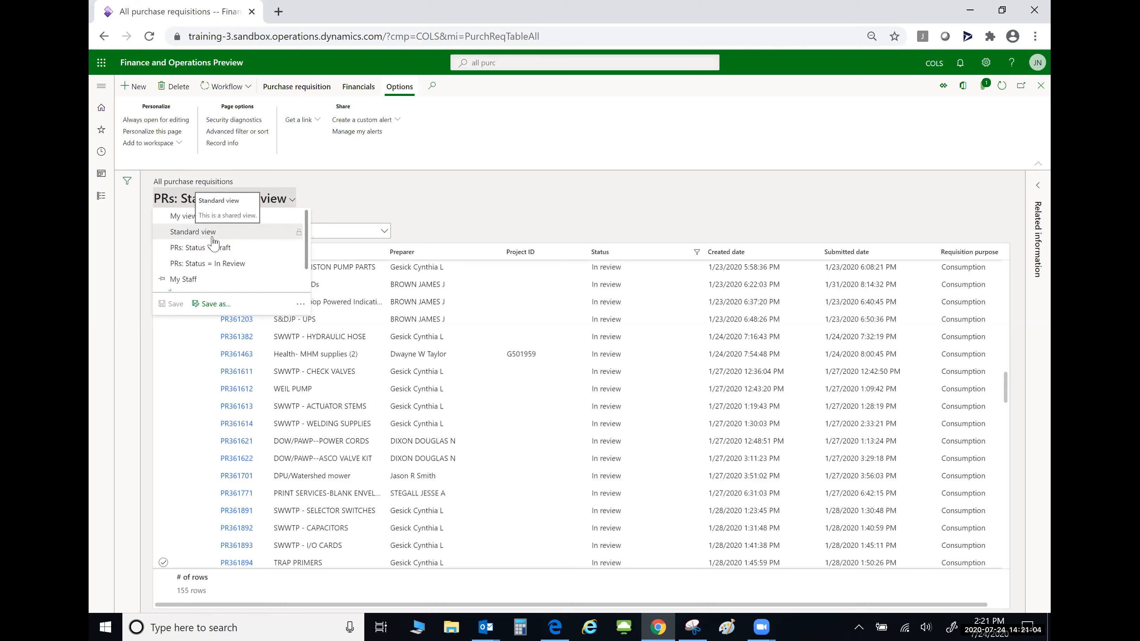
{"action": "scroll", "coordinate": [213, 244], "scroll_direction": "down", "scroll_amount": 2}
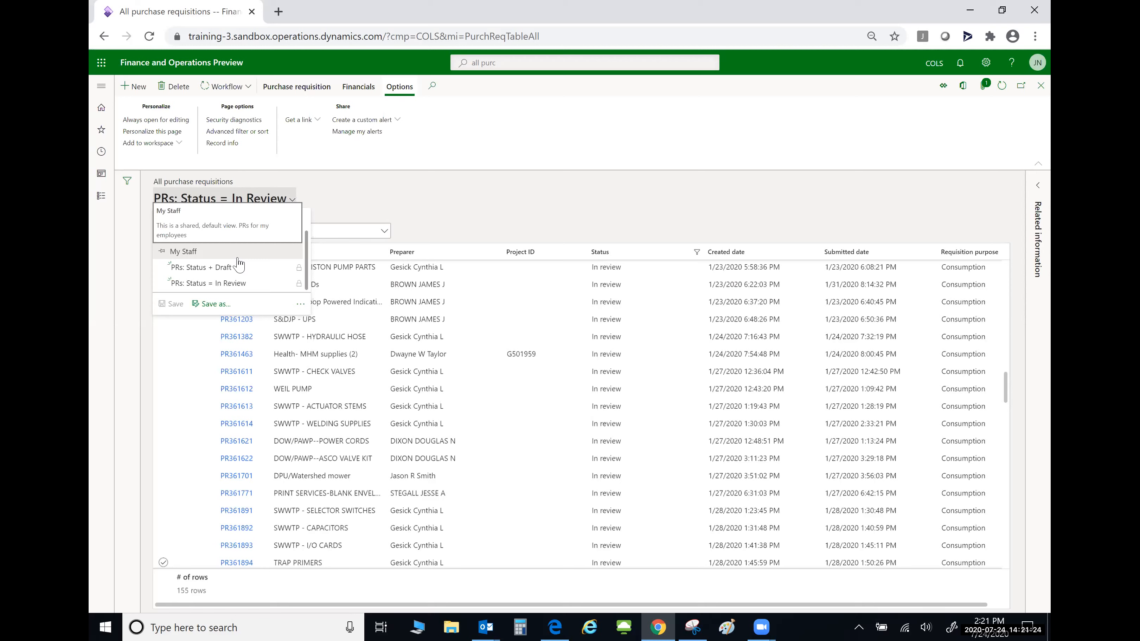
{"action": "left_click", "coordinate": [434, 224]}
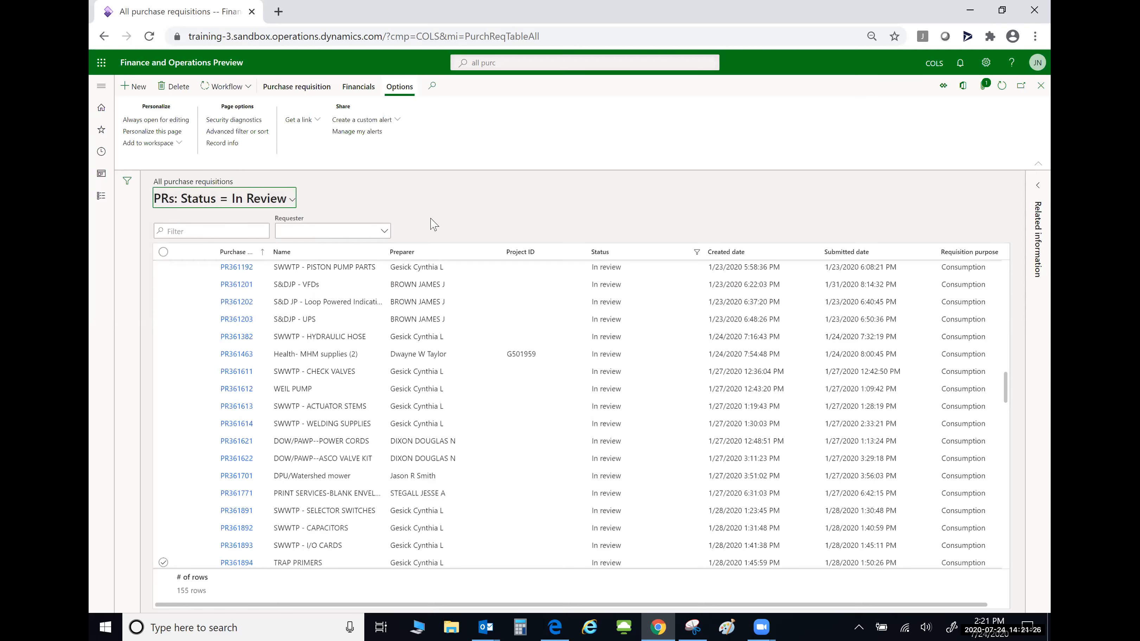
{"action": "left_click", "coordinate": [290, 201]}
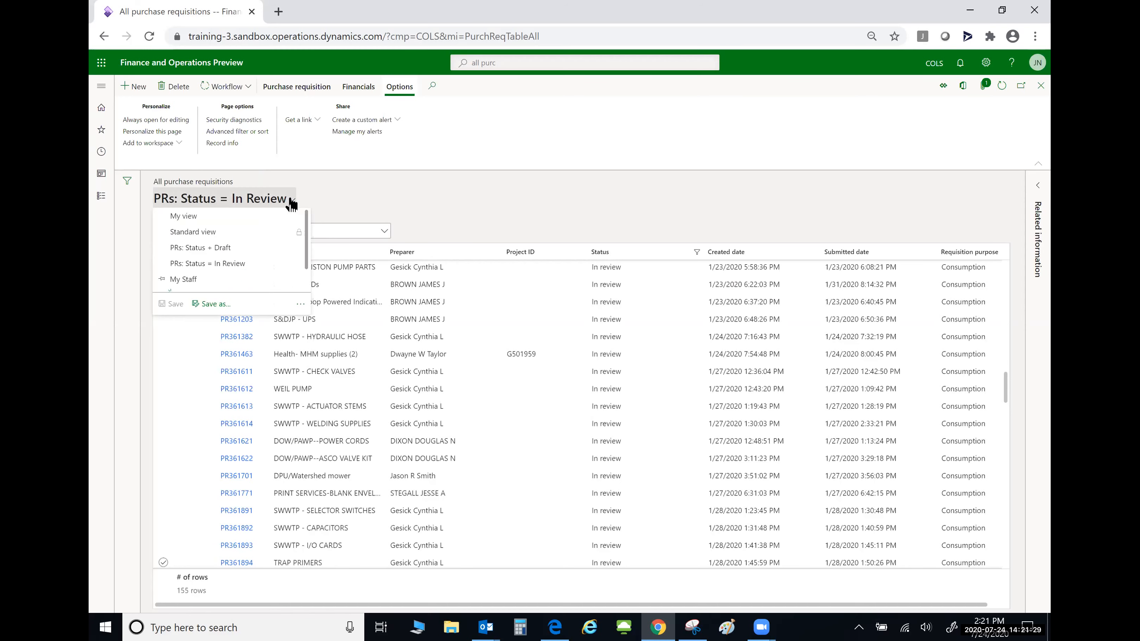
{"action": "left_click", "coordinate": [216, 231]}
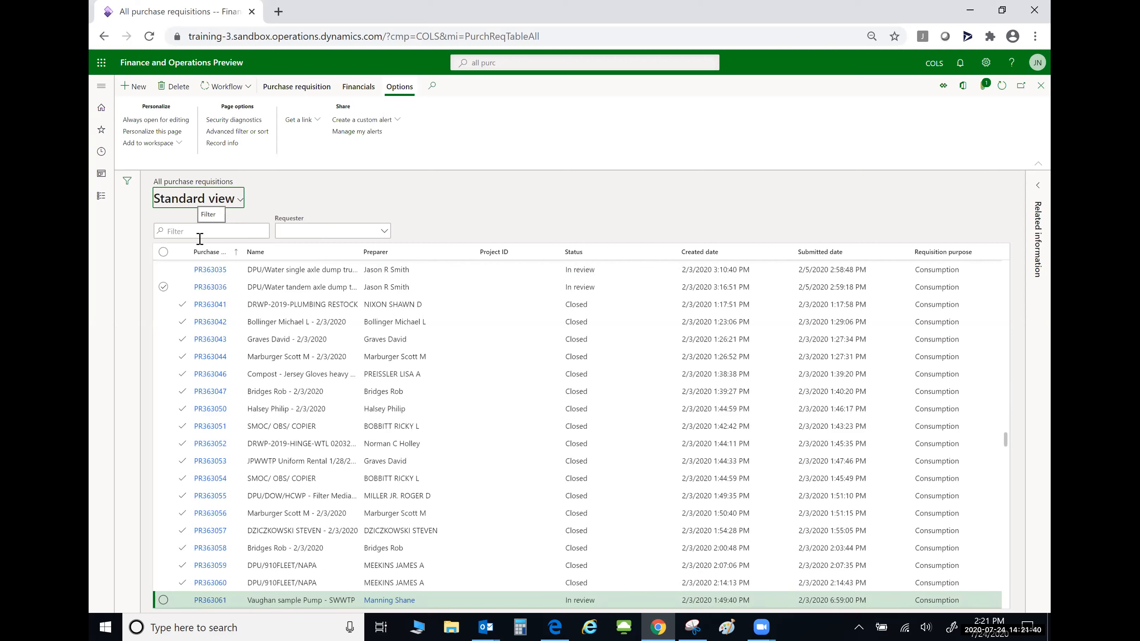
- Quick-filter requisitions by a preparer's surname, then reset all filters in the Filters pane
{"action": "left_click", "coordinate": [200, 232]}
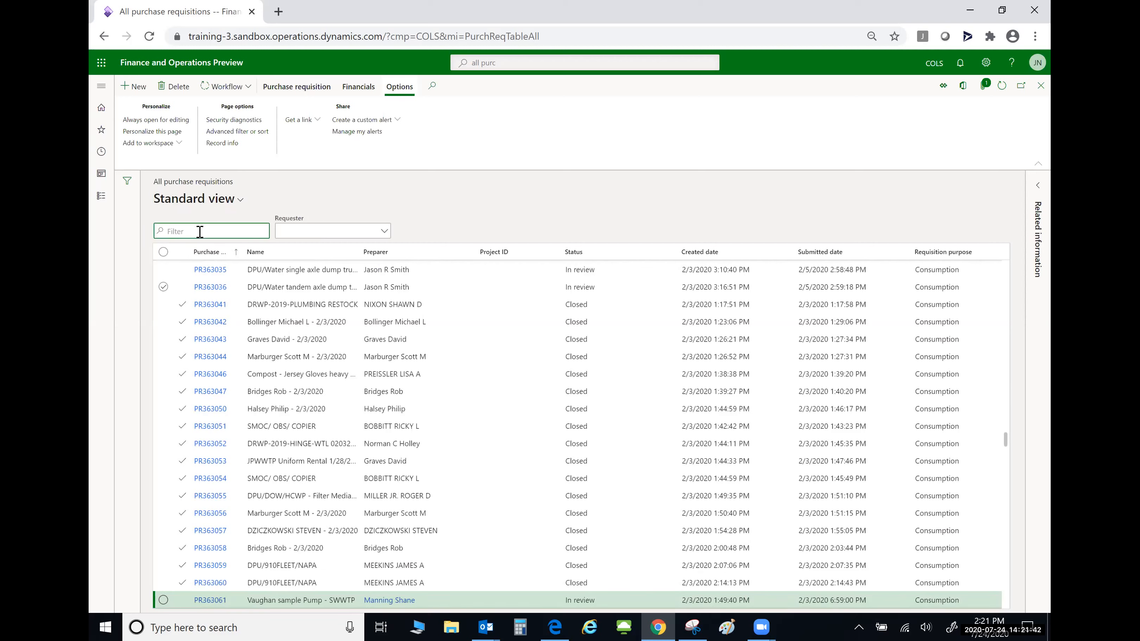
{"action": "type", "text": "Nowak"}
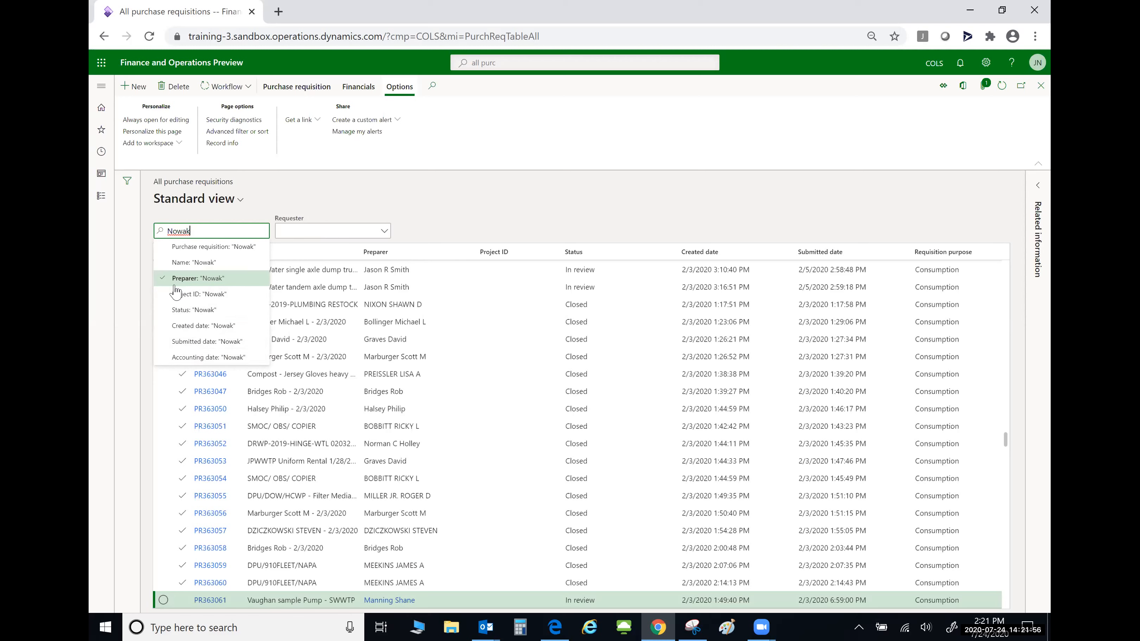
{"action": "left_click", "coordinate": [219, 282]}
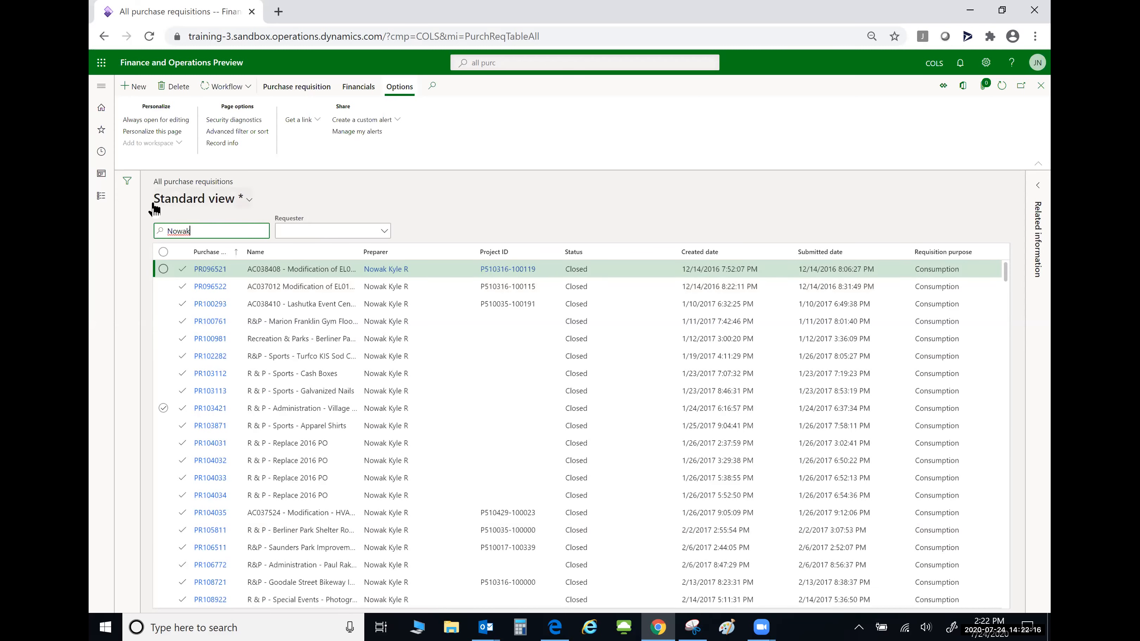
{"action": "left_click", "coordinate": [127, 181]}
{"action": "left_click", "coordinate": [260, 308]}
{"action": "left_click", "coordinate": [128, 186]}
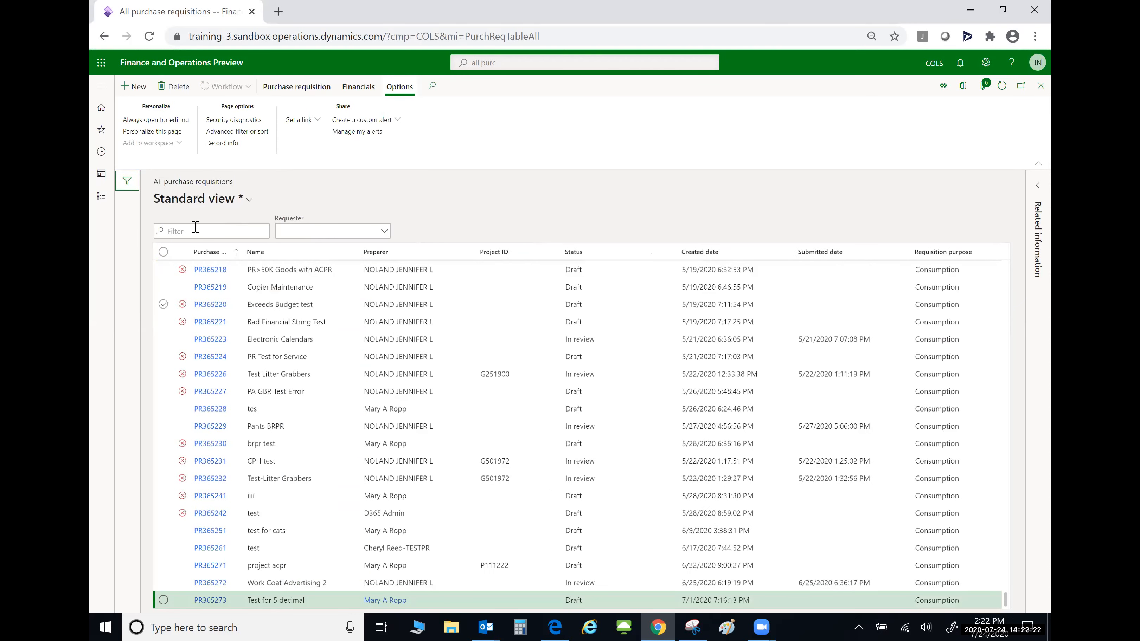
- Quick-filter requisitions by Name 'Electronics', which returns no matches
{"action": "left_click", "coordinate": [198, 227]}
{"action": "type", "text": "Gr"}
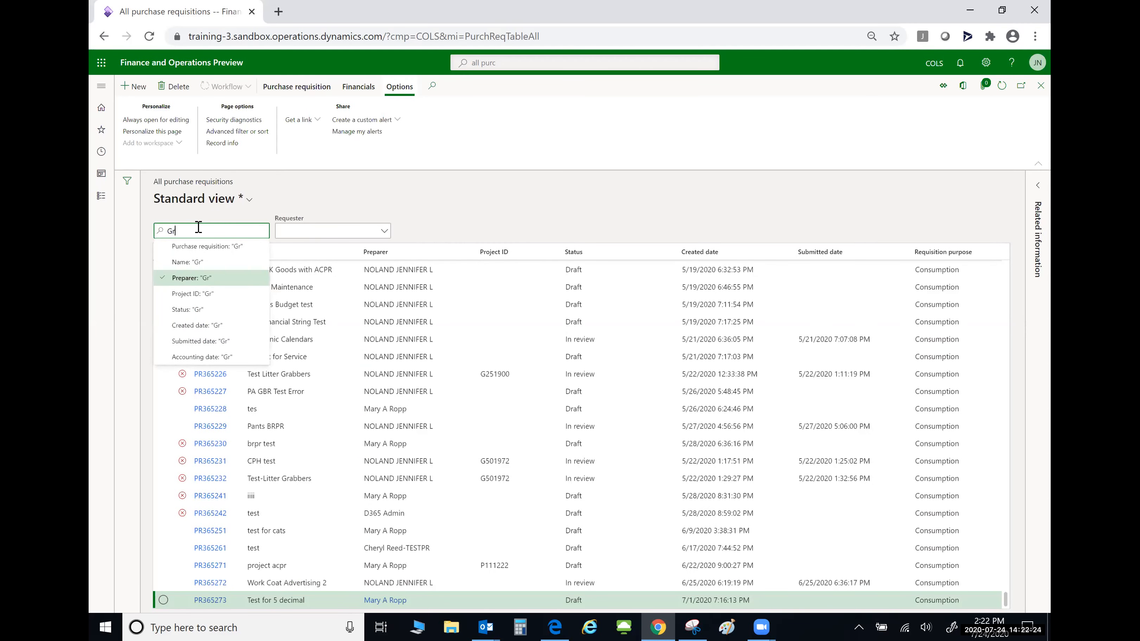
{"action": "type", "text": "ainger"}
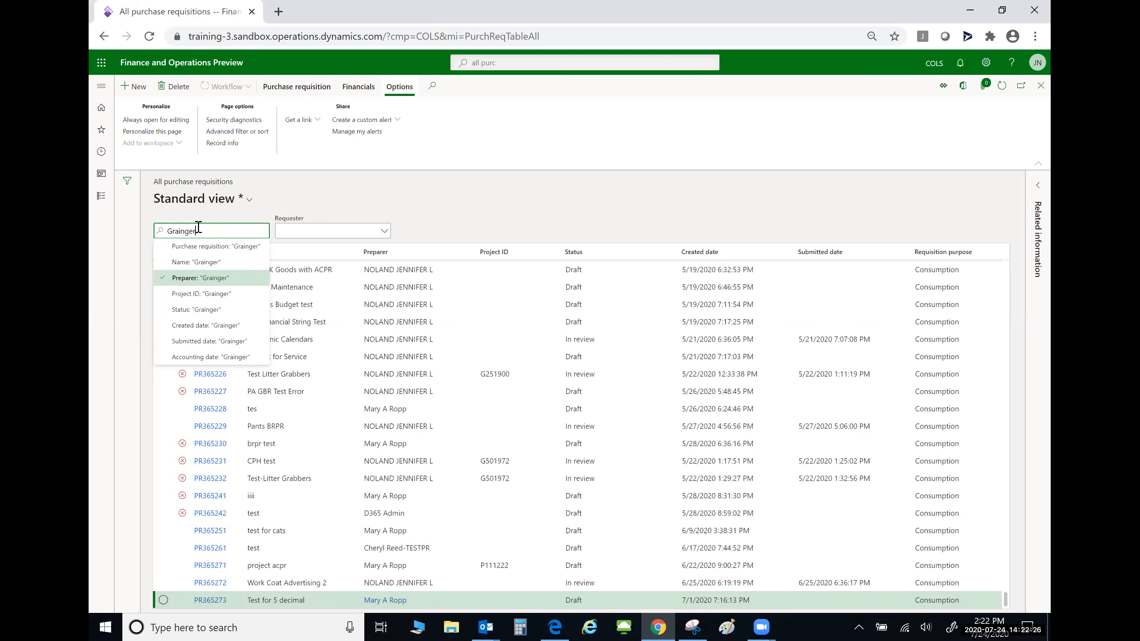
{"action": "key", "text": "BackSpace"}
{"action": "key", "text": "BackSpace"}
{"action": "key", "text": "BackSpace"}
{"action": "key", "text": "BackSpace"}
{"action": "key", "text": "BackSpace"}
{"action": "key", "text": "BackSpace"}
{"action": "key", "text": "BackSpace"}
{"action": "type", "text": "Electon"}
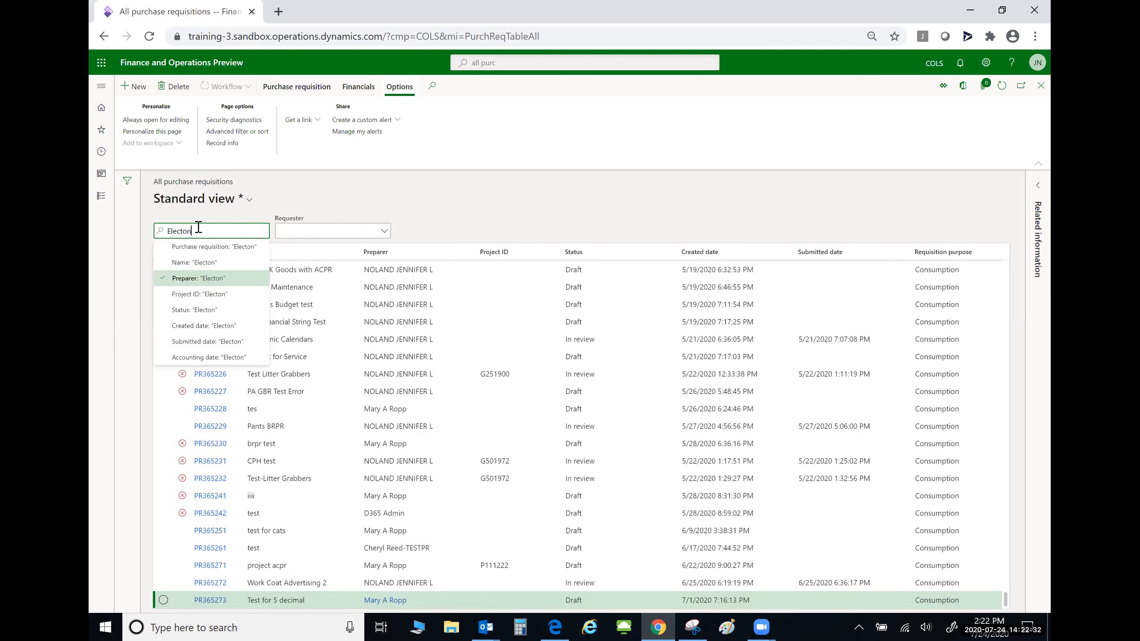
{"action": "key", "text": "BackSpace"}
{"action": "key", "text": "BackSpace"}
{"action": "type", "text": "ronics"}
{"action": "left_click", "coordinate": [211, 264]}
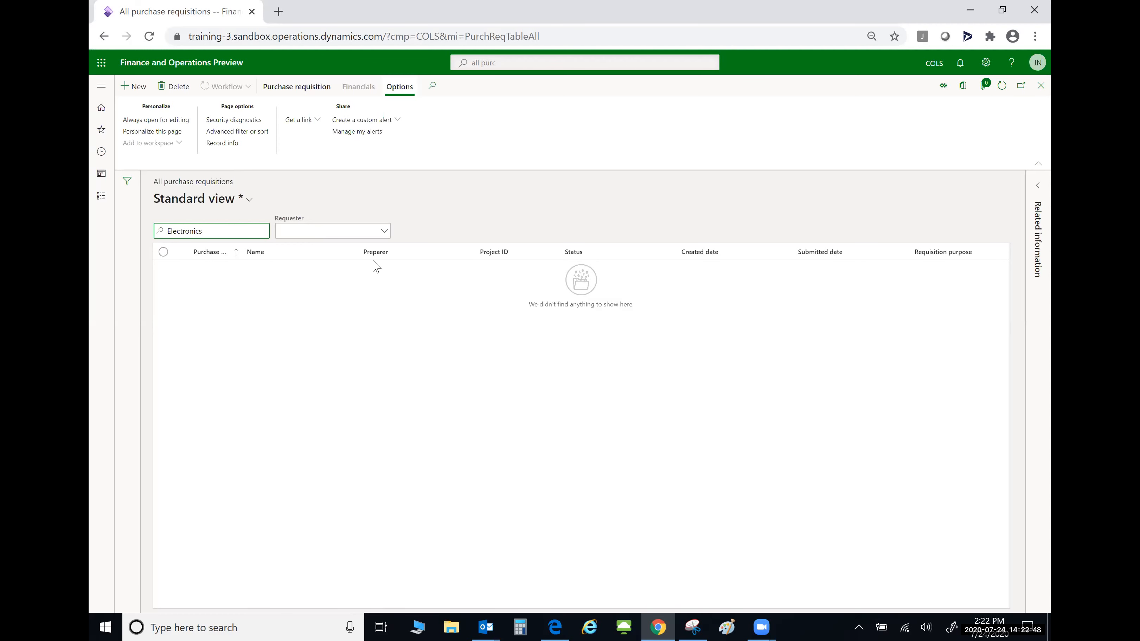
- Reset the filters to clear the Electronics search
{"action": "left_click", "coordinate": [128, 181]}
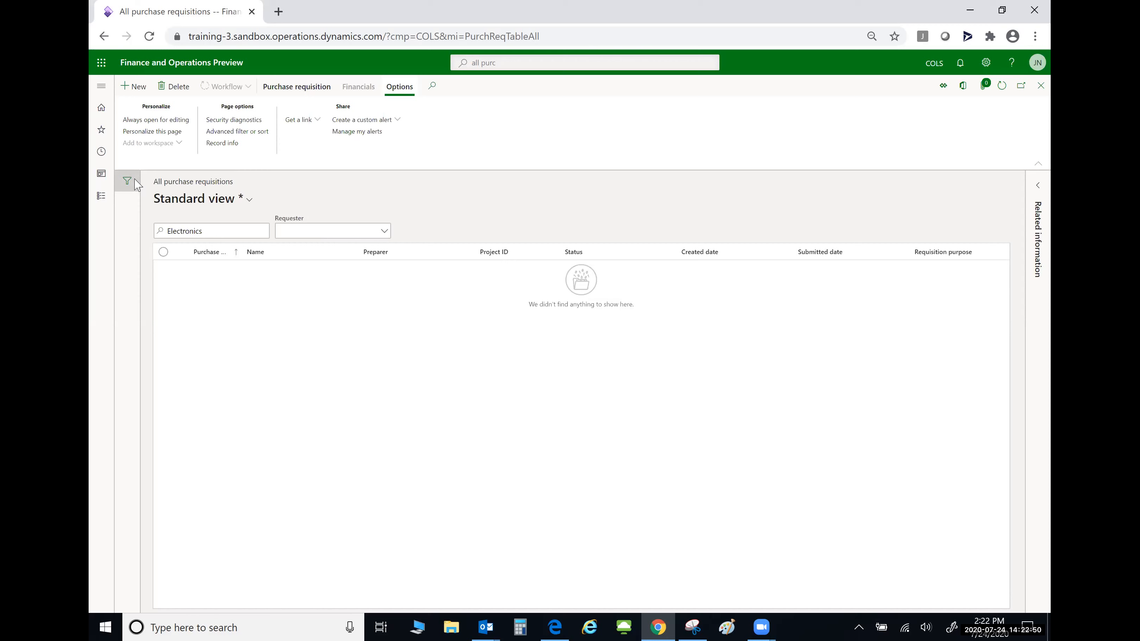
{"action": "left_click", "coordinate": [255, 314]}
{"action": "left_click", "coordinate": [261, 306]}
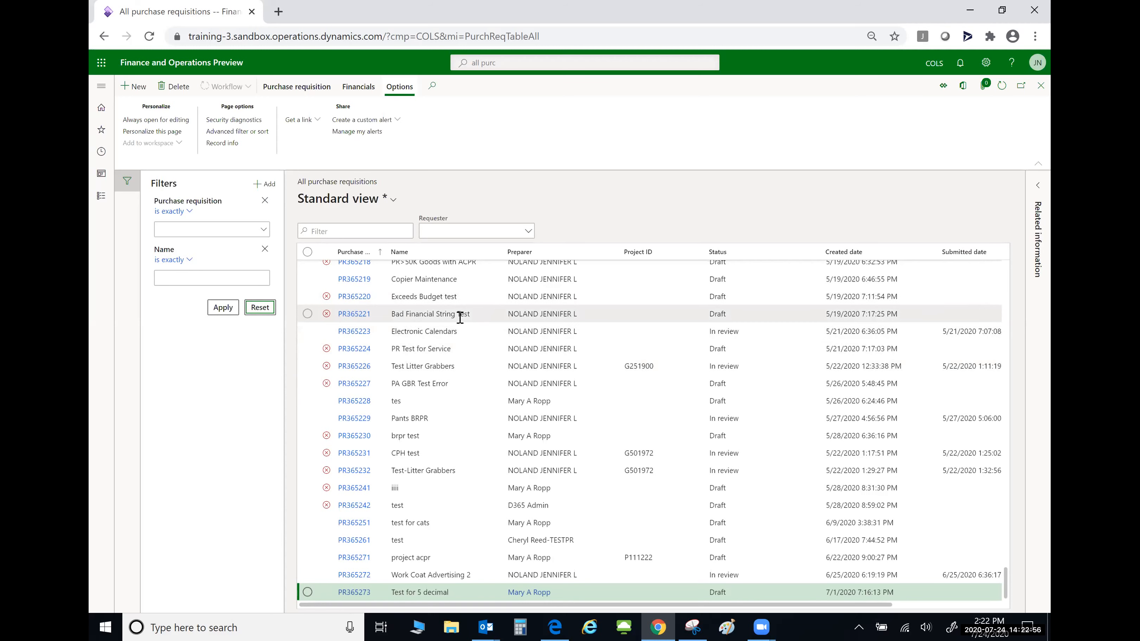
- Quick-filter the requisitions by Name 'Copier'
{"action": "left_click", "coordinate": [343, 235]}
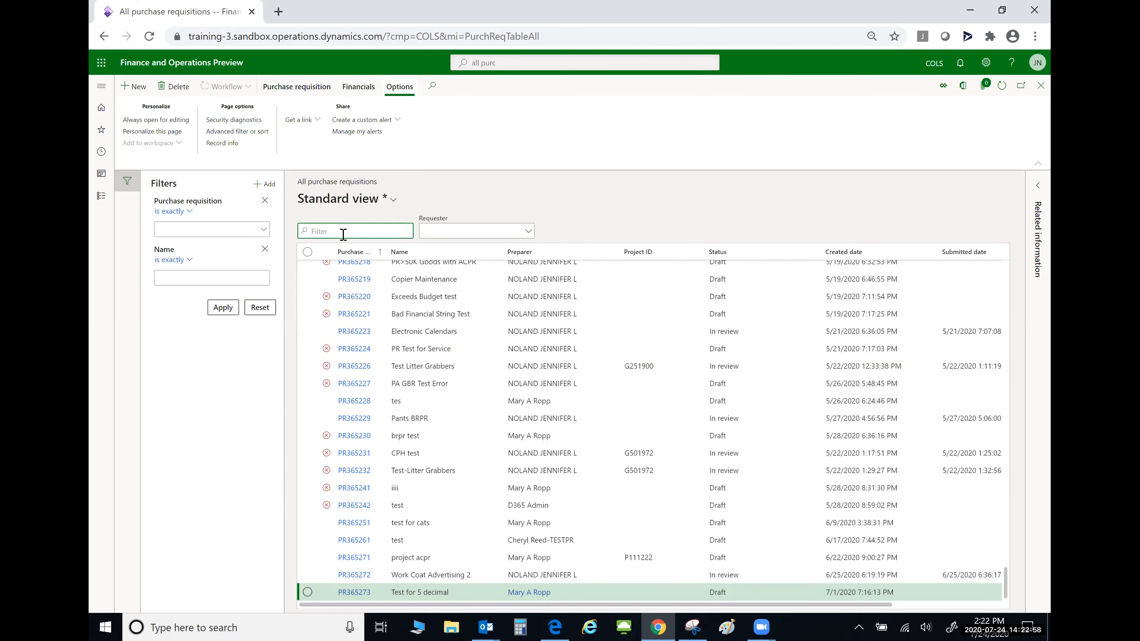
{"action": "type", "text": "Copier"}
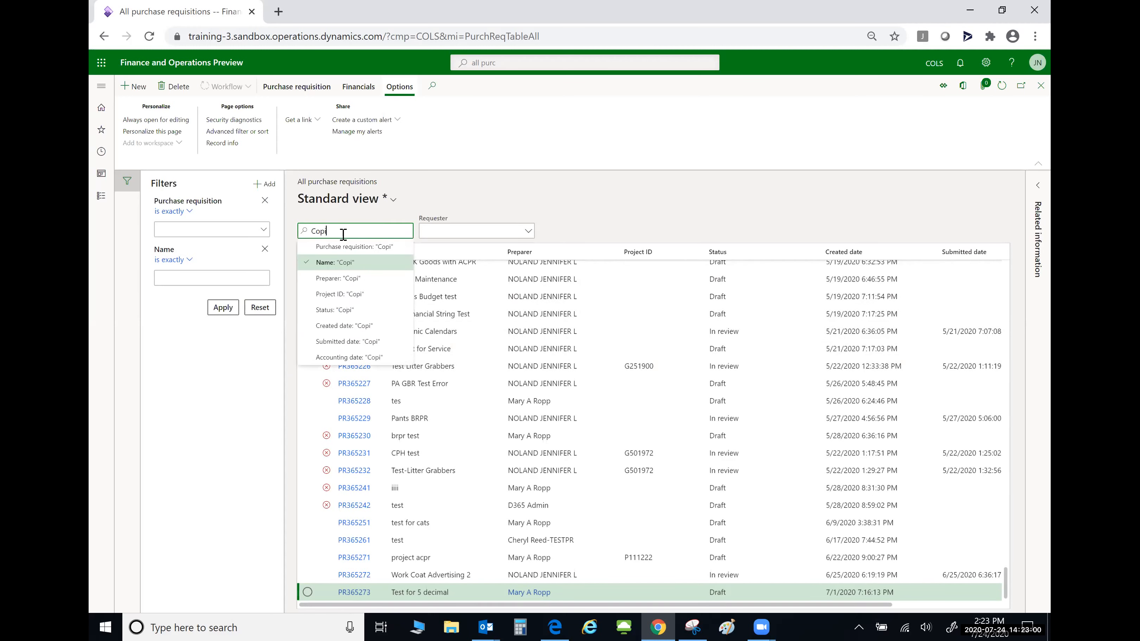
{"action": "left_click", "coordinate": [347, 264]}
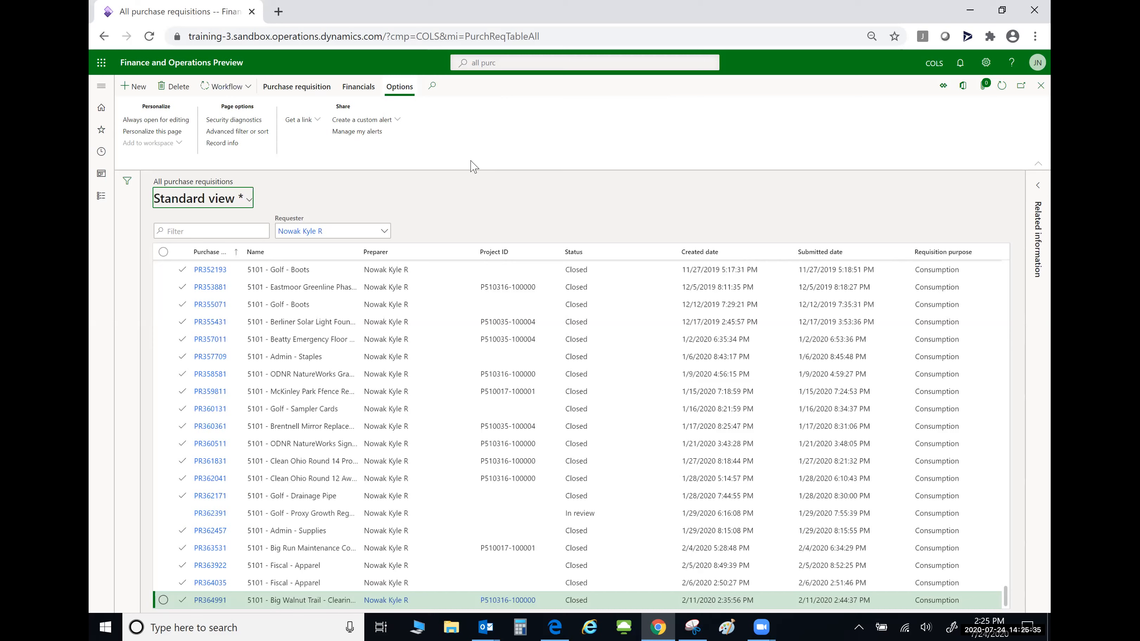
{"action": "left_click", "coordinate": [799, 27]}
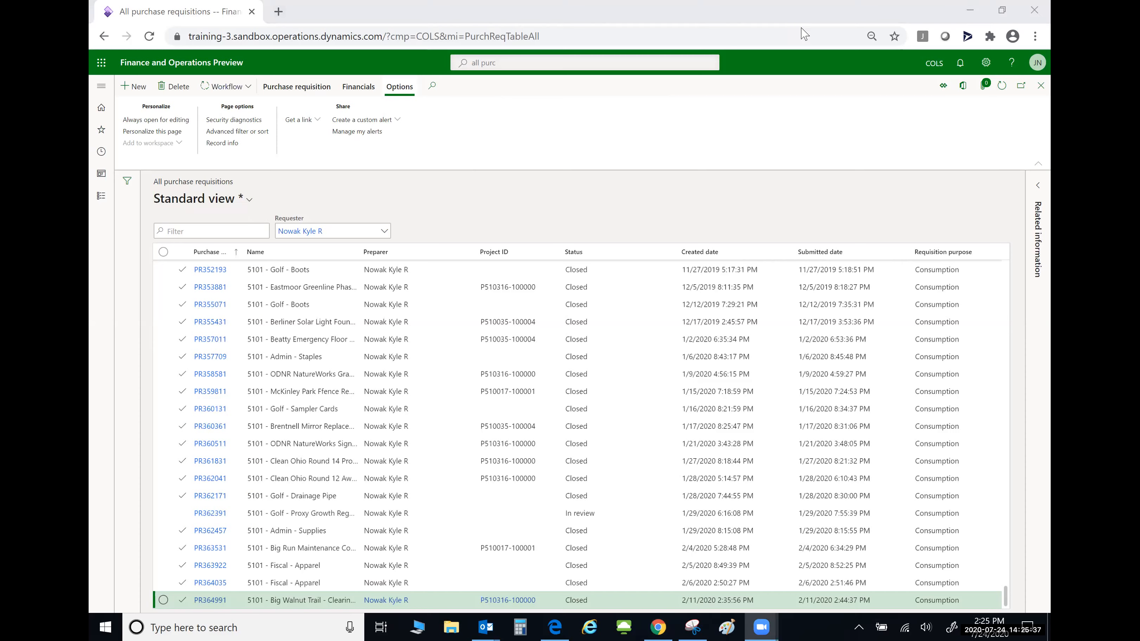